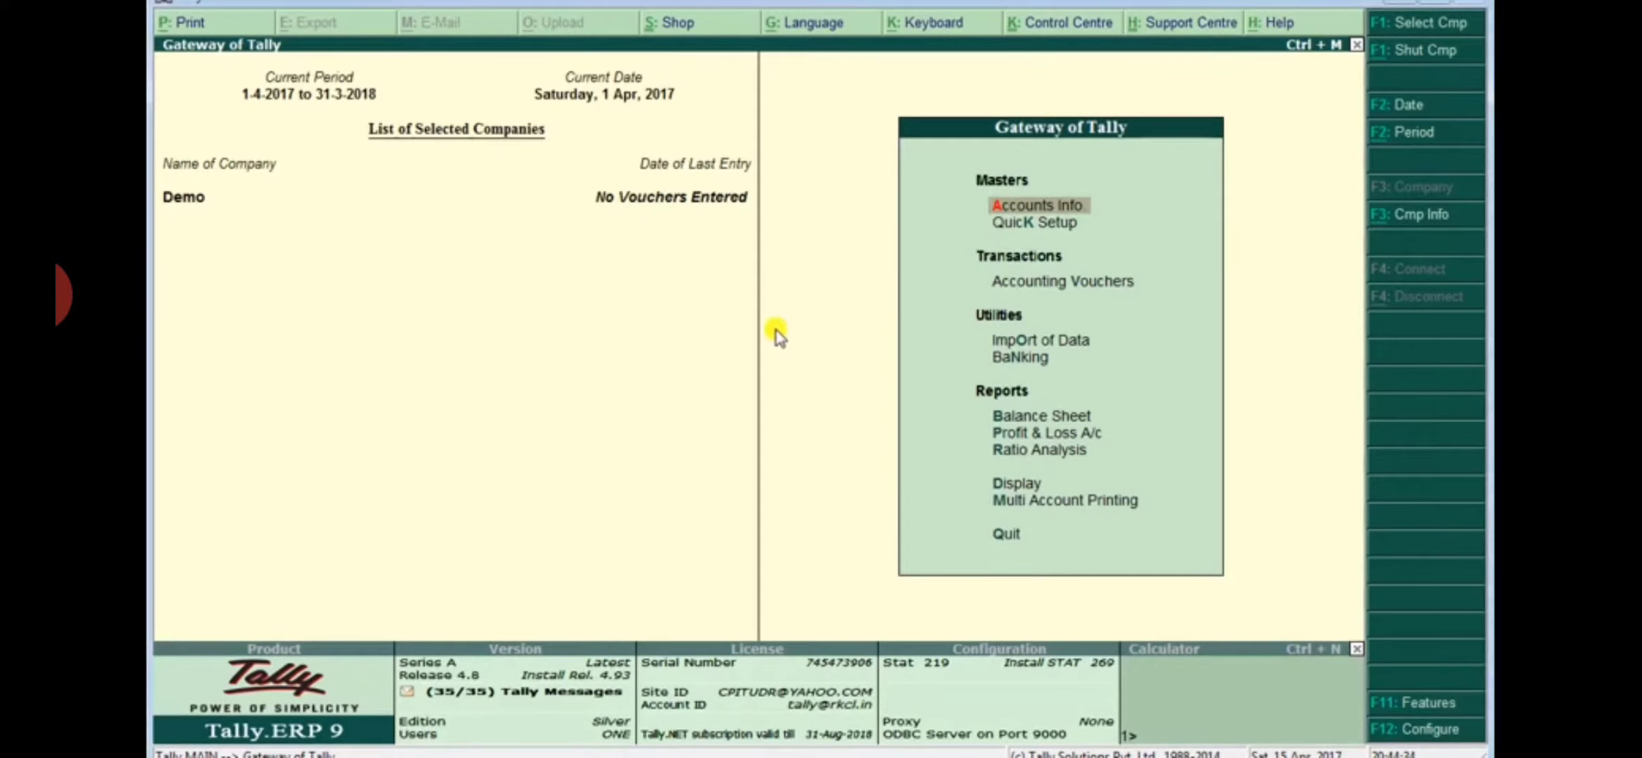
# Step: View the list of existing ledgers available for alteration, and return to the Gateway of Tally
pyautogui.press('Return')
pyautogui.press('Down')
pyautogui.press('Return')
pyautogui.press('Down')
pyautogui.press('Down')
pyautogui.press('Up')
pyautogui.press('Return')
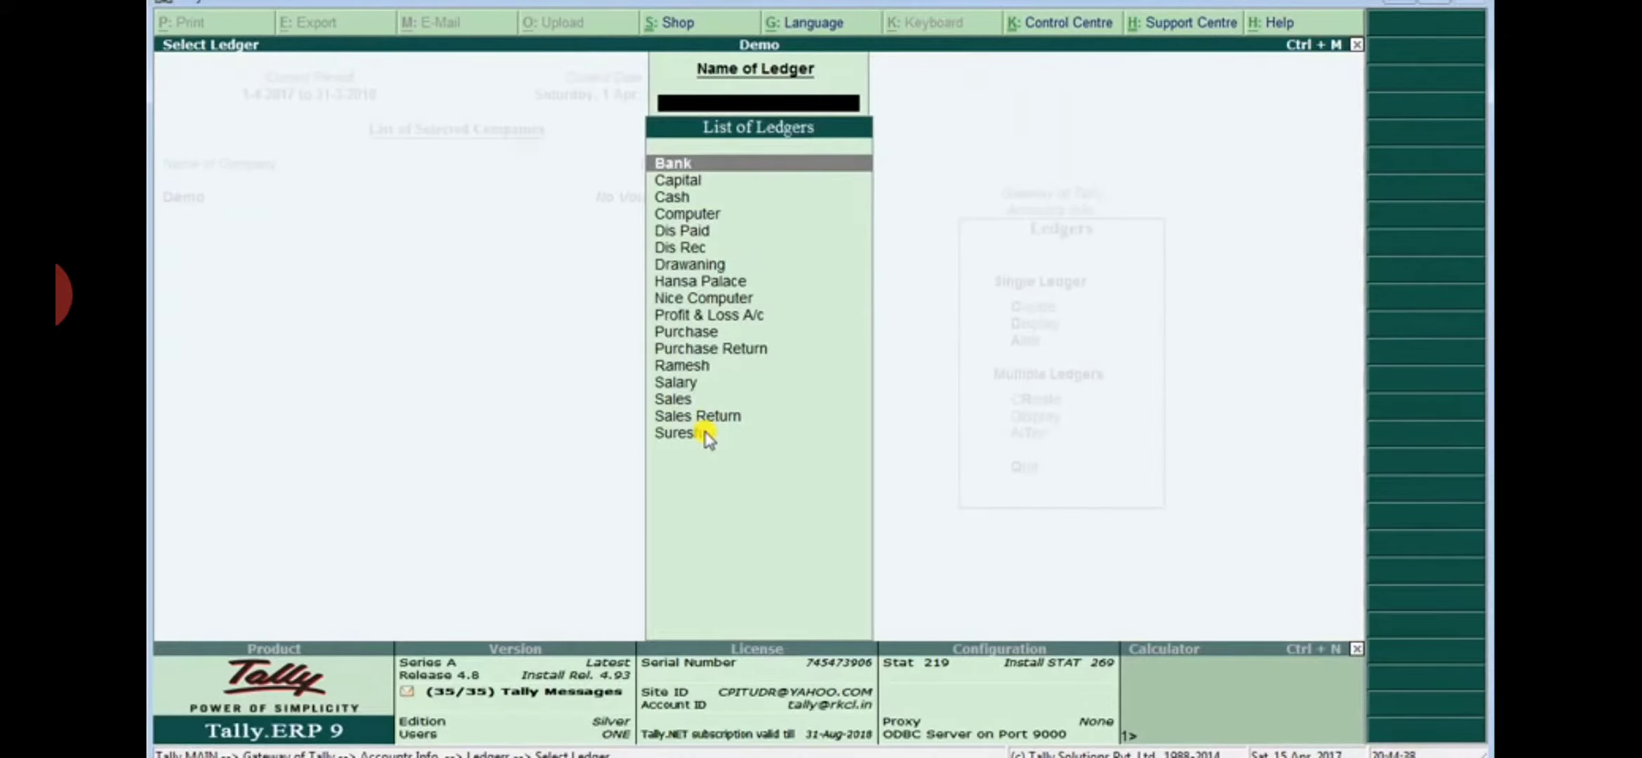
pyautogui.press('Escape')
pyautogui.press('Escape')
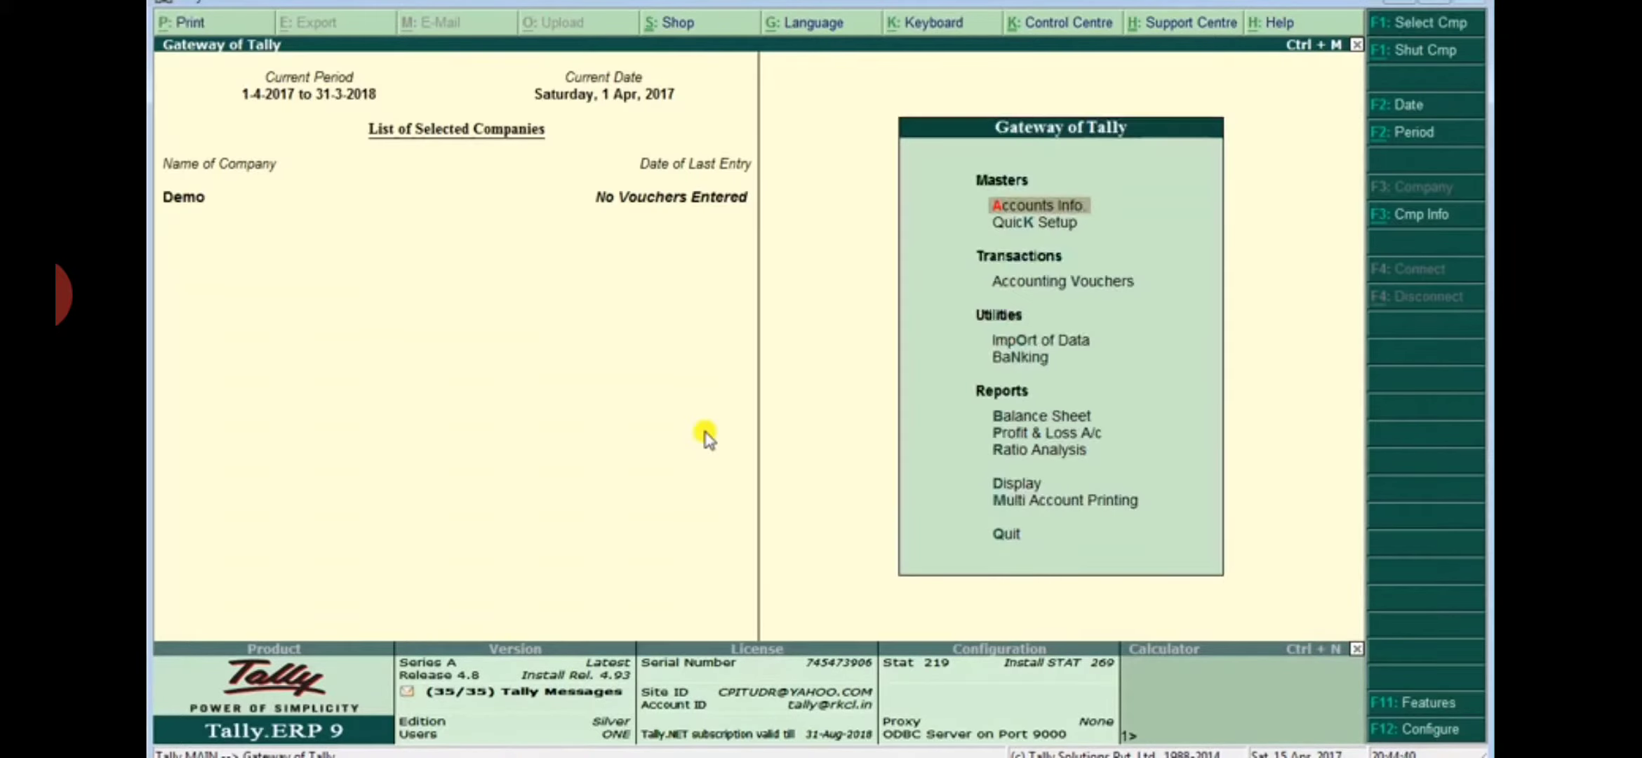
# Step: Open accounting voucher entry and set the voucher date to 2-4-2017
pyautogui.press('Down')
pyautogui.press('Down')
pyautogui.press('Return')
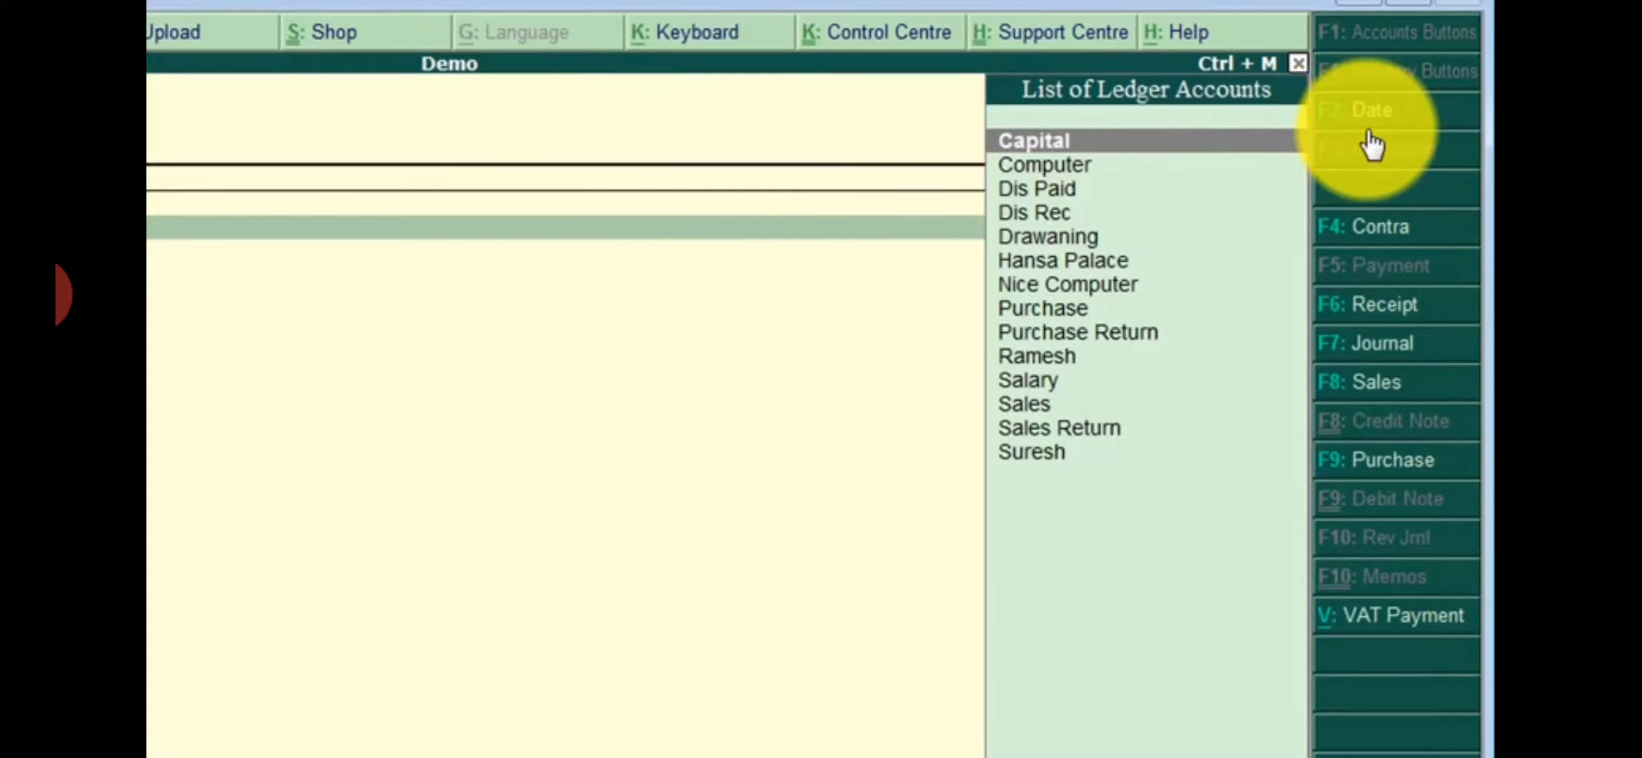
pyautogui.press('F2')
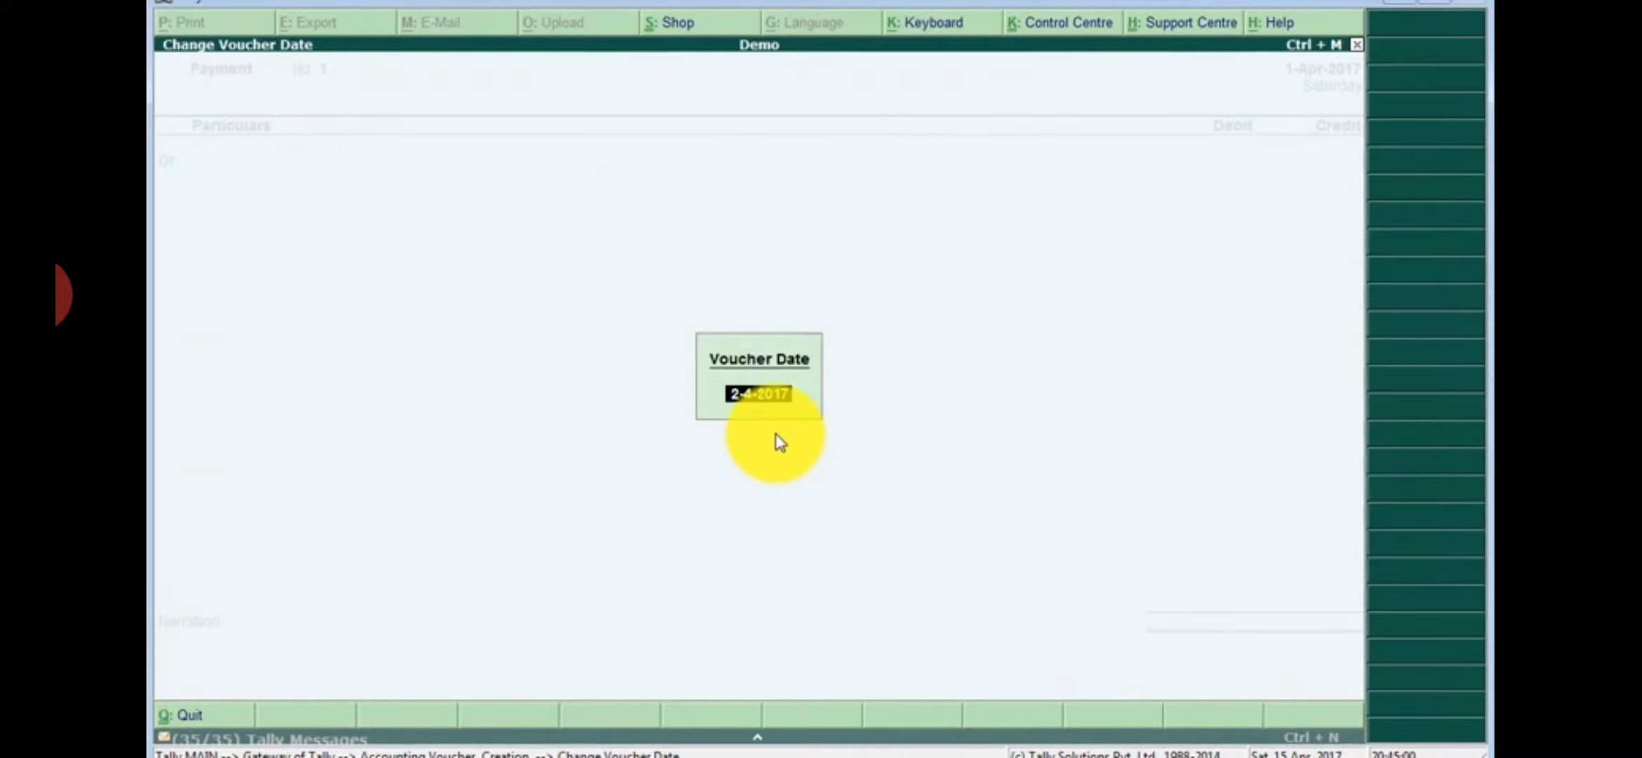
pyautogui.write('1-4')
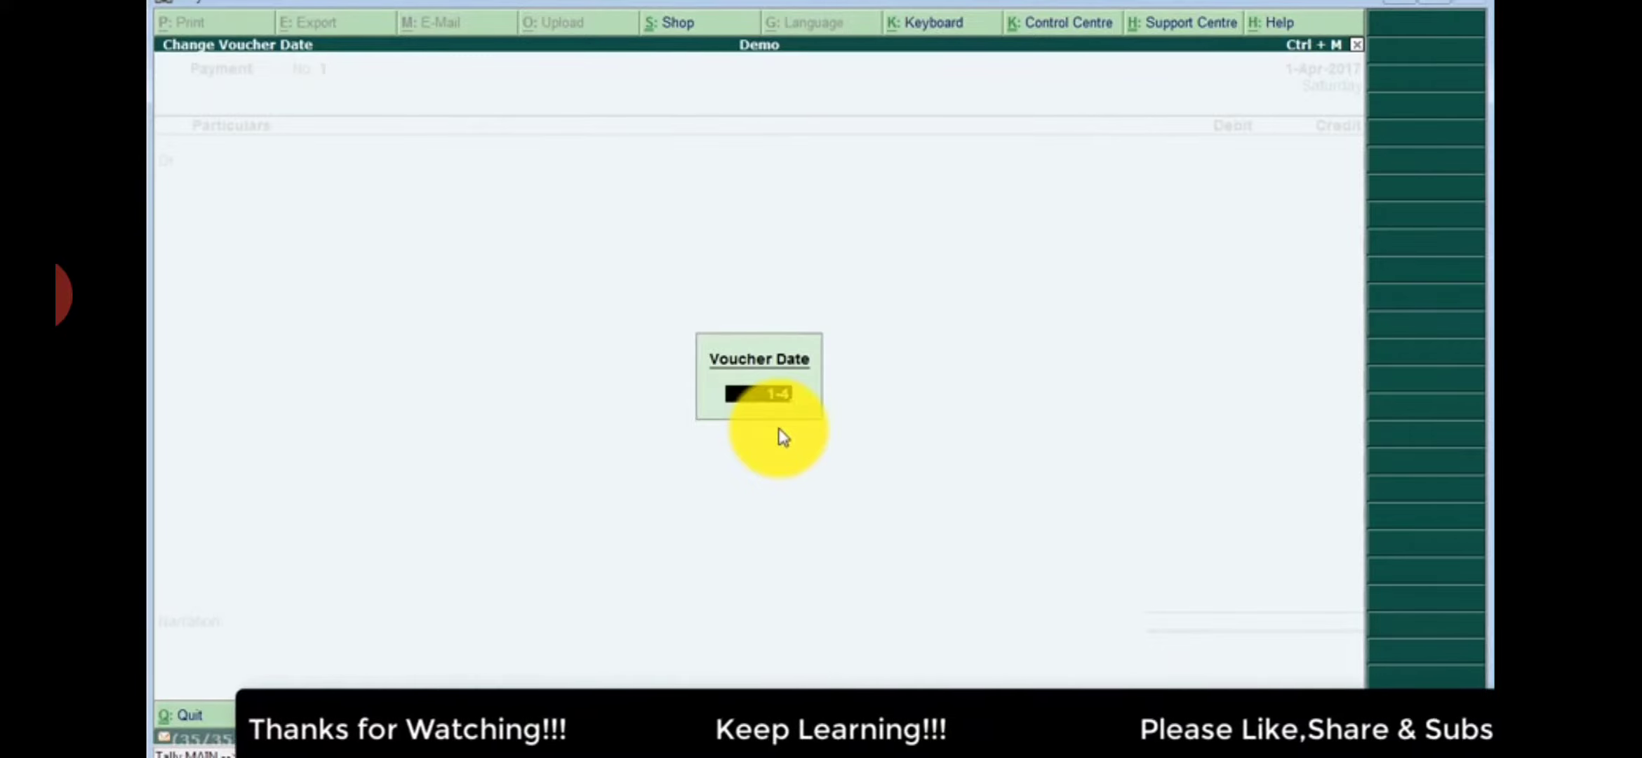
pyautogui.press('Return')
pyautogui.press('F2')
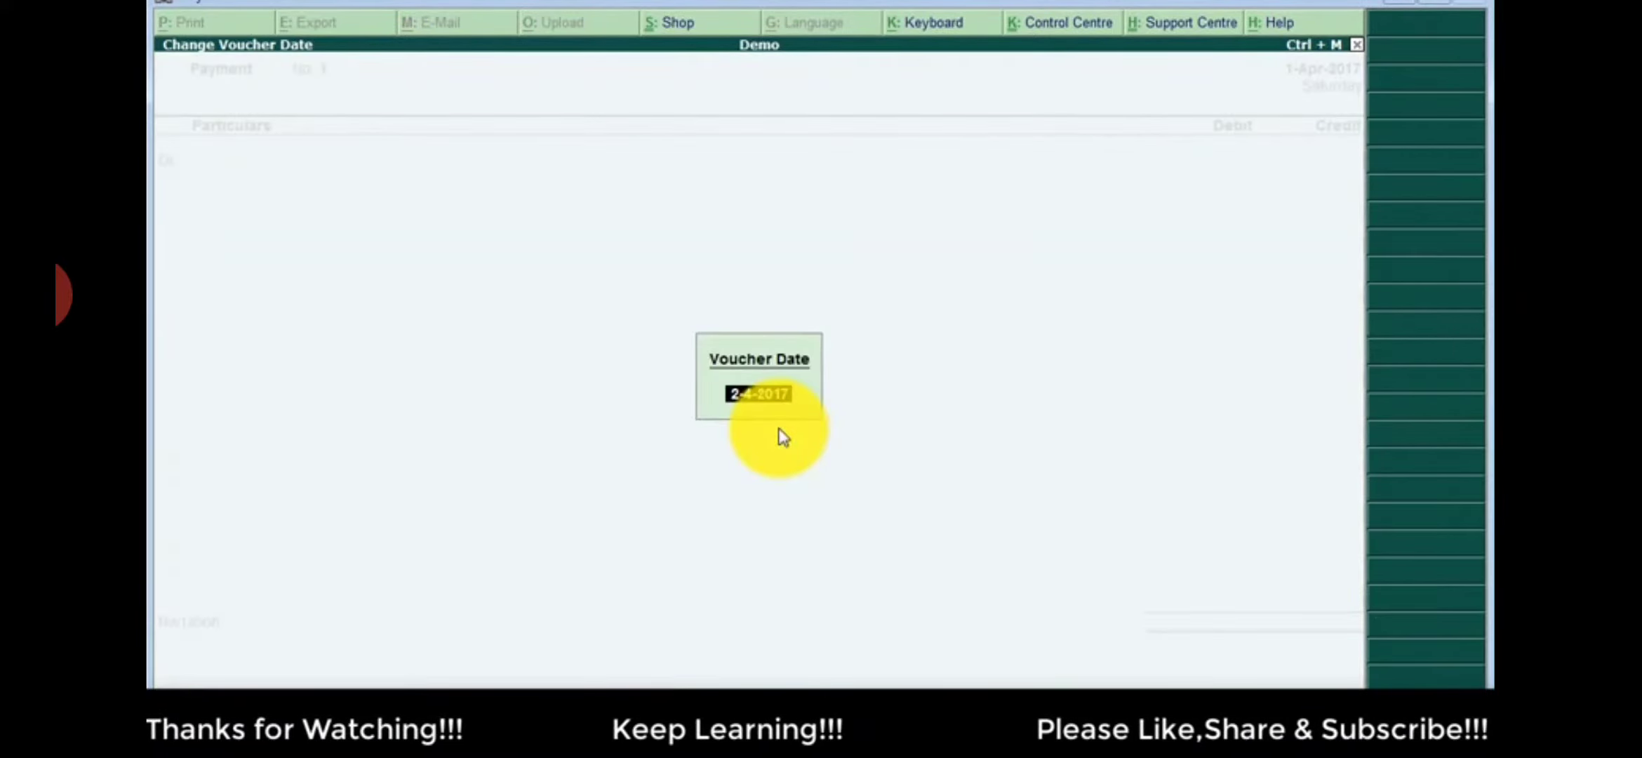
pyautogui.press('Return')
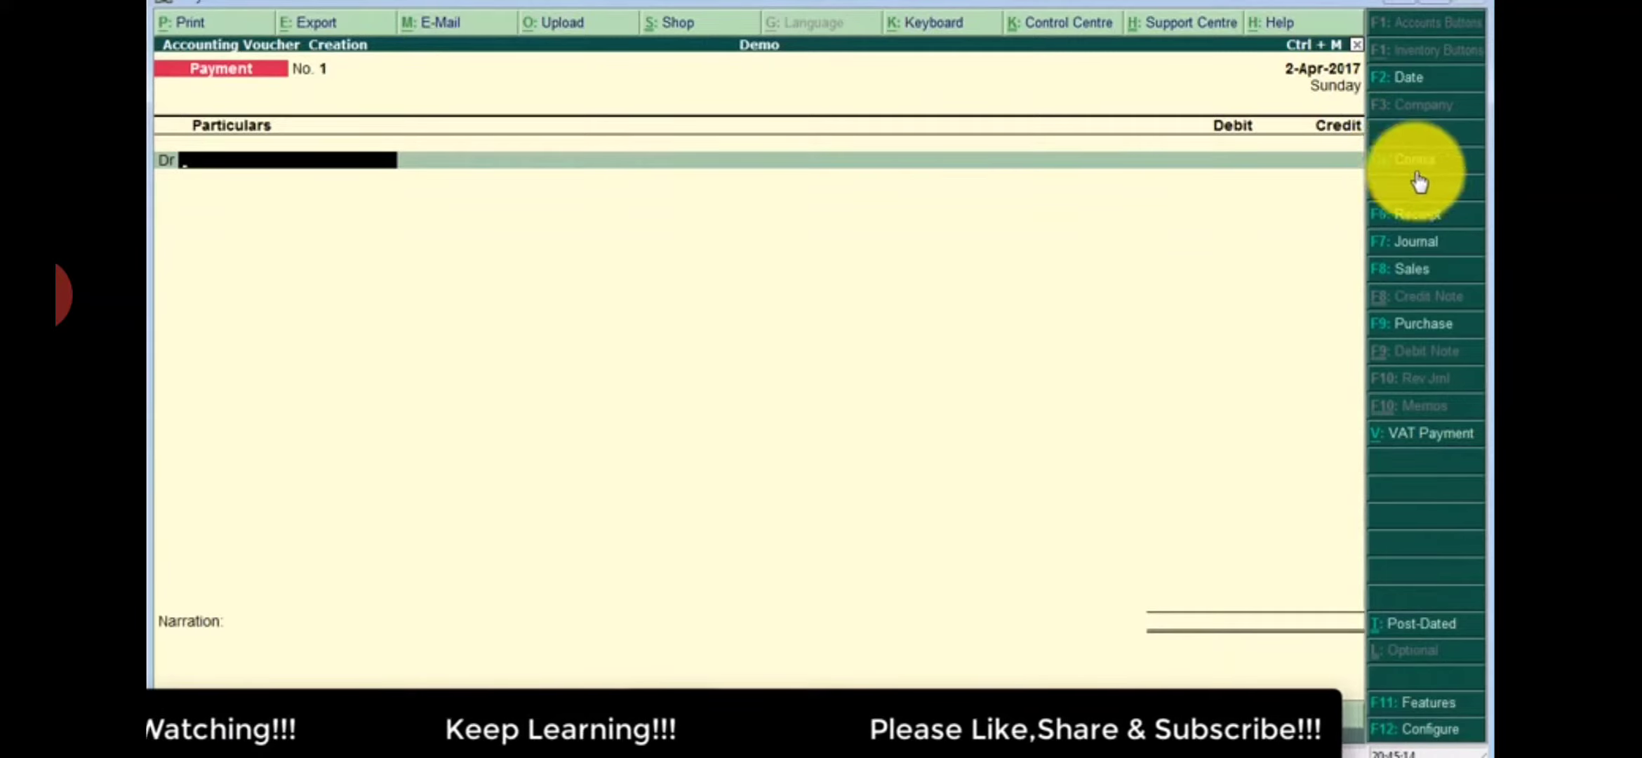
# Step: Start a contra voucher and credit the Cash ledger with 5000
pyautogui.press('F4')
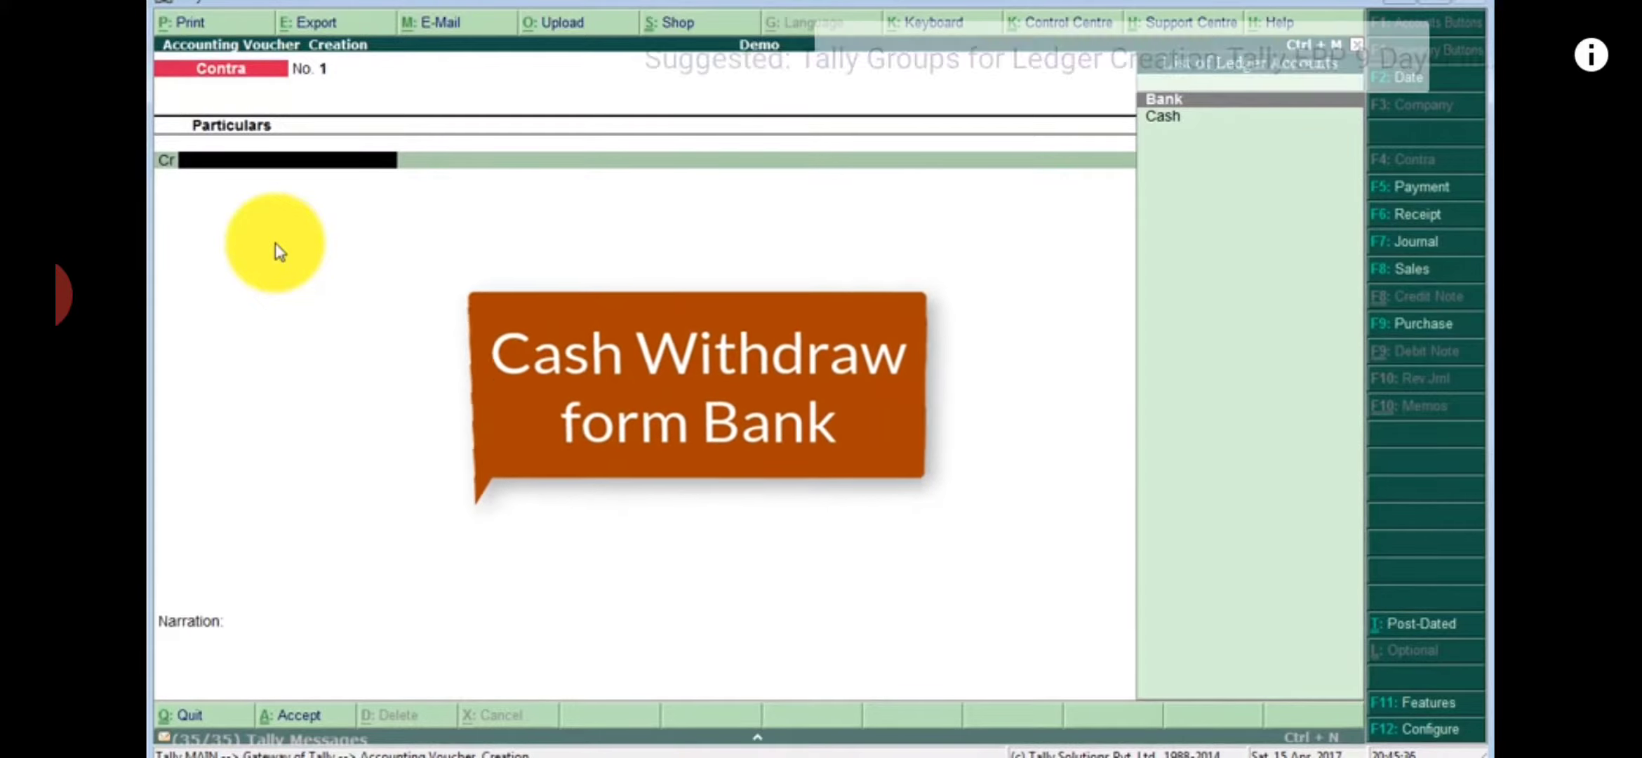
pyautogui.click(822, 379)
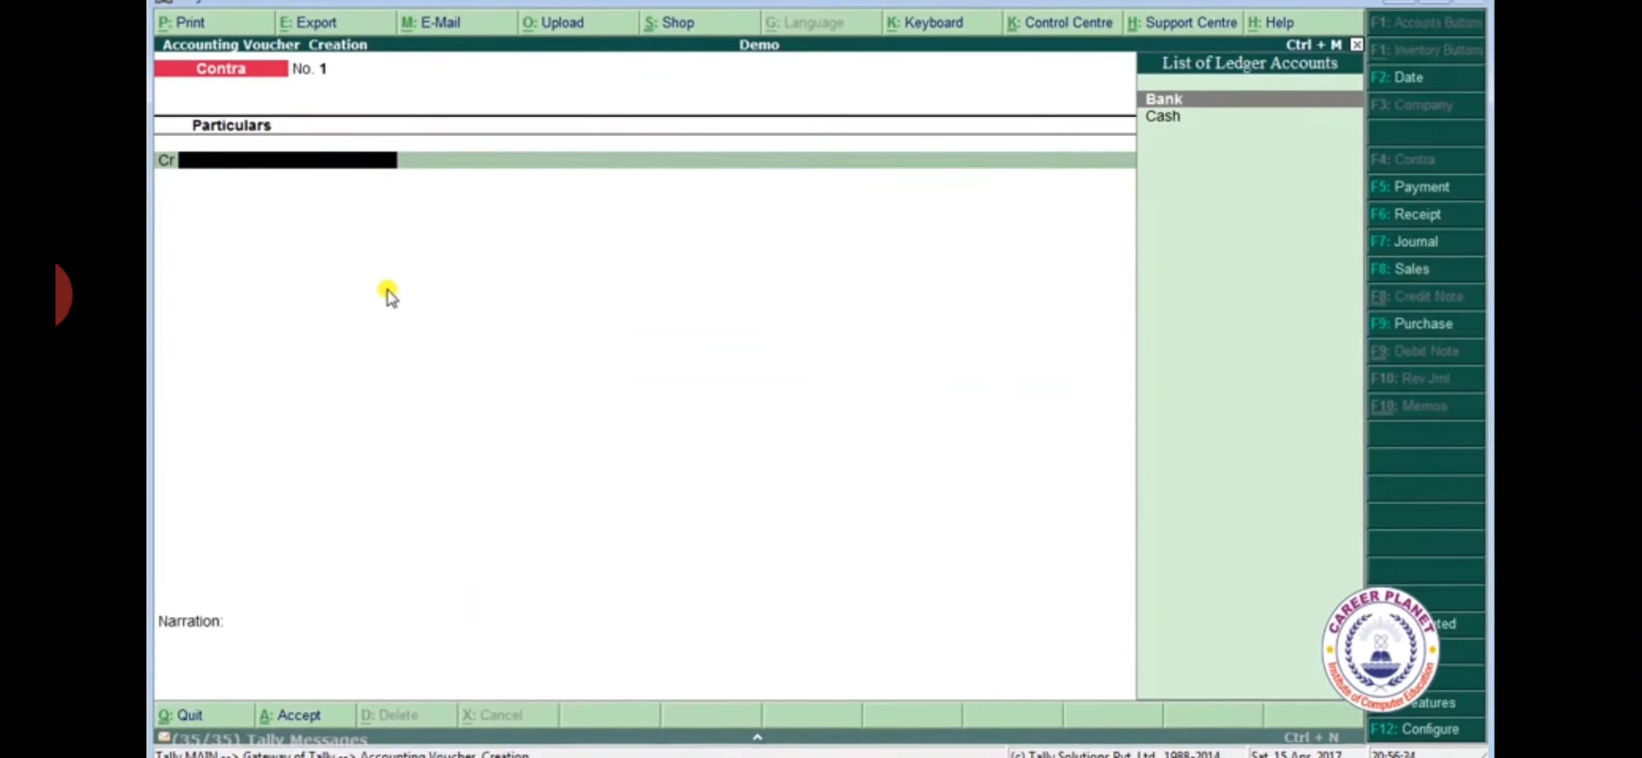
pyautogui.press('Down')
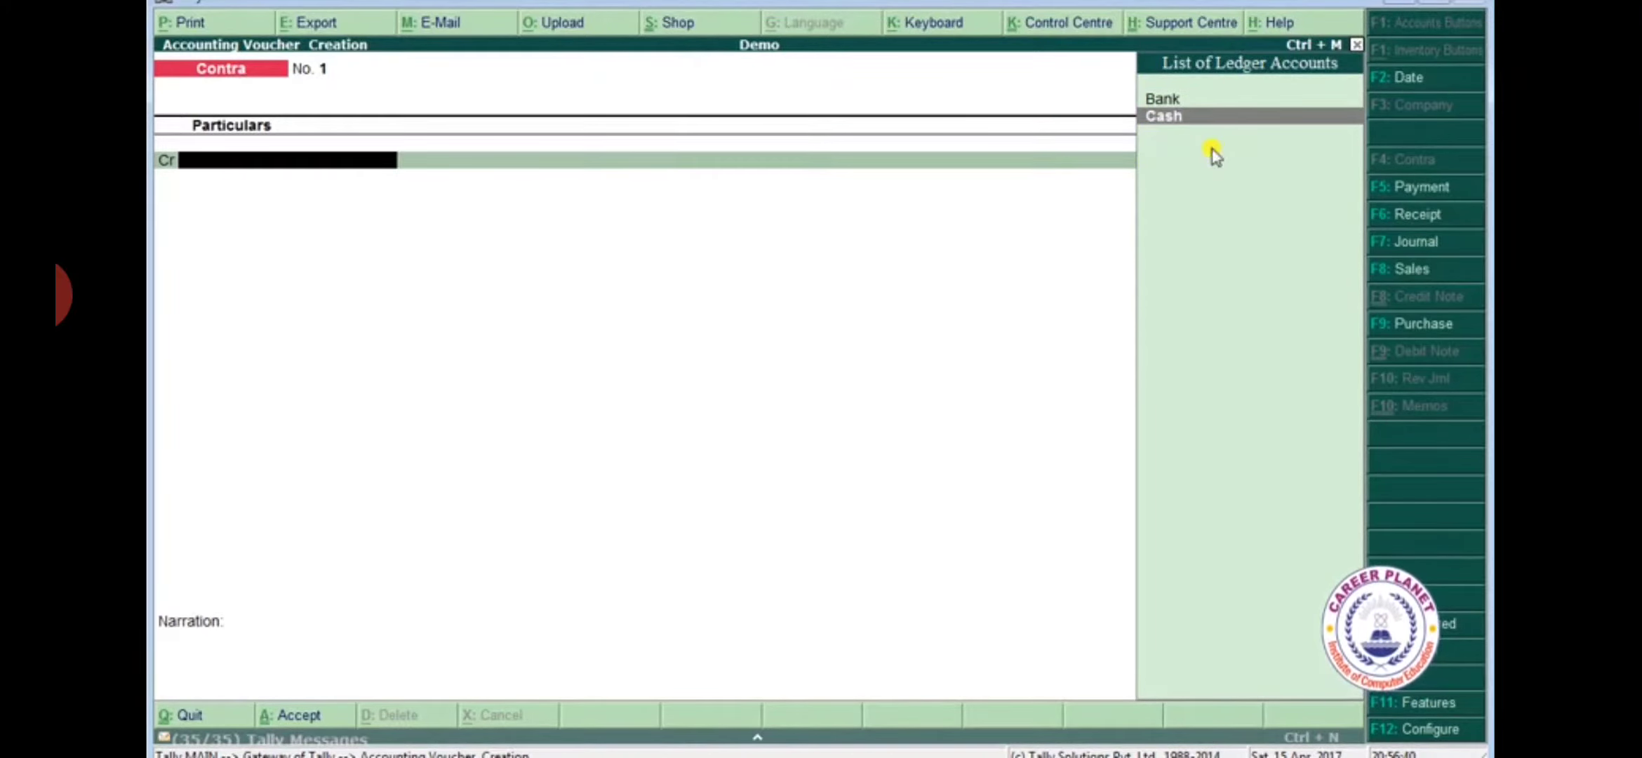
pyautogui.press('Return')
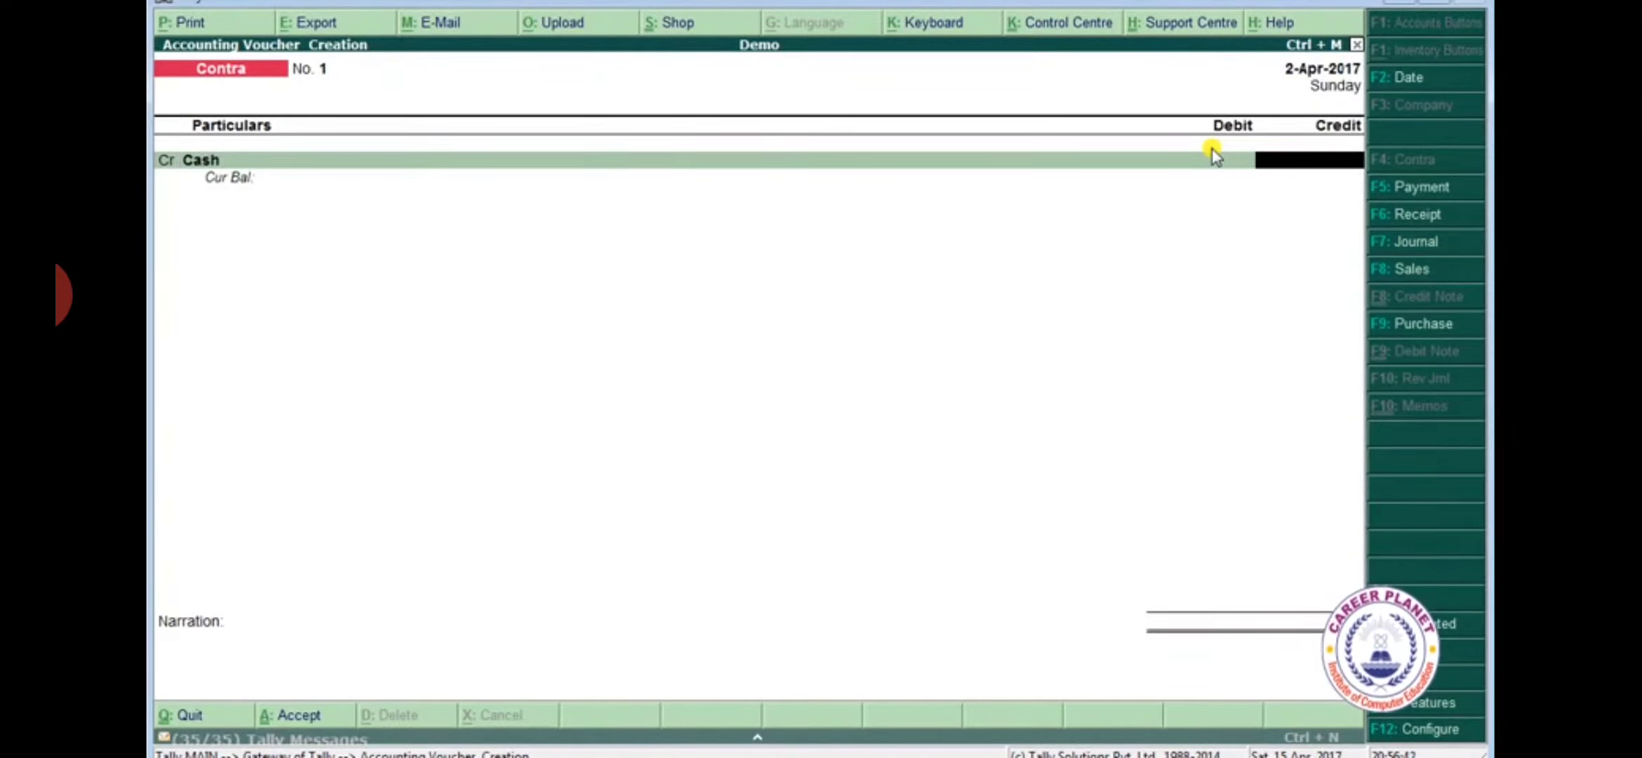
pyautogui.write('5000')
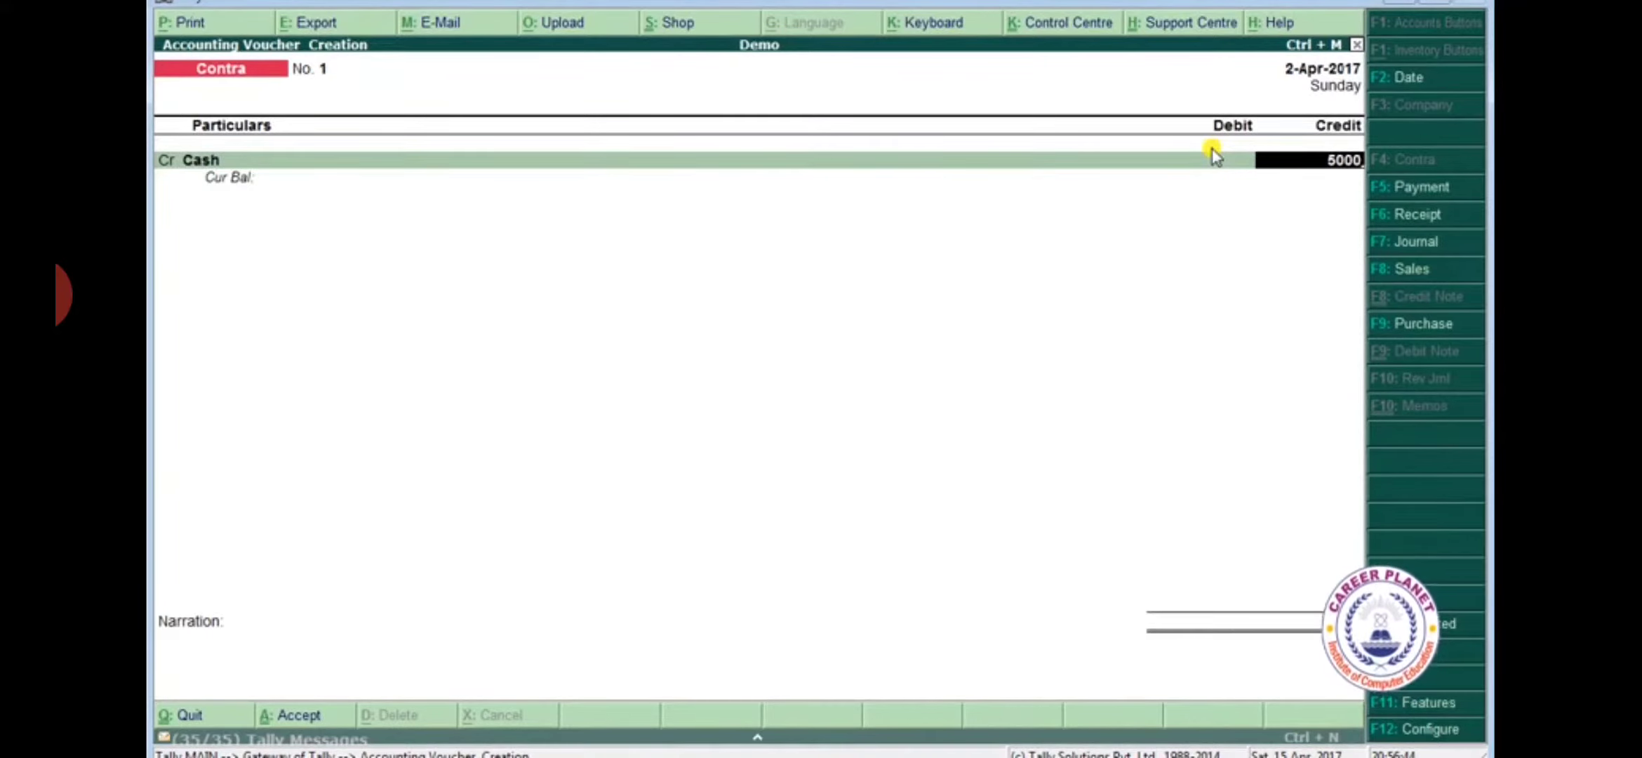
pyautogui.press('Return')
pyautogui.press('Return')
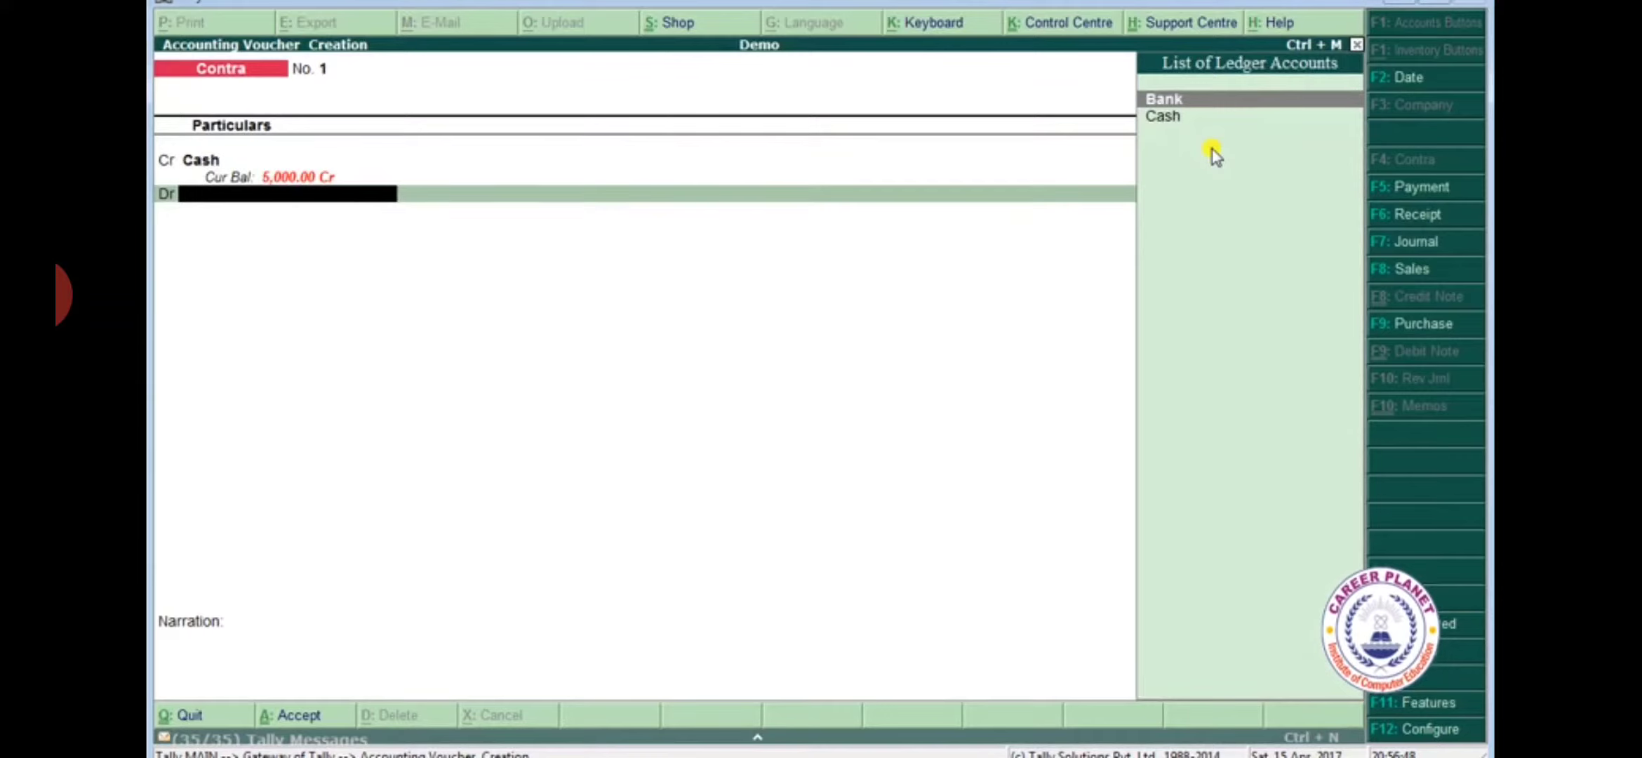
# Step: Debit the Bank ledger with 5,000.00 in the contra voucher and go through its bank allocation to the cash denominations
pyautogui.write('B')
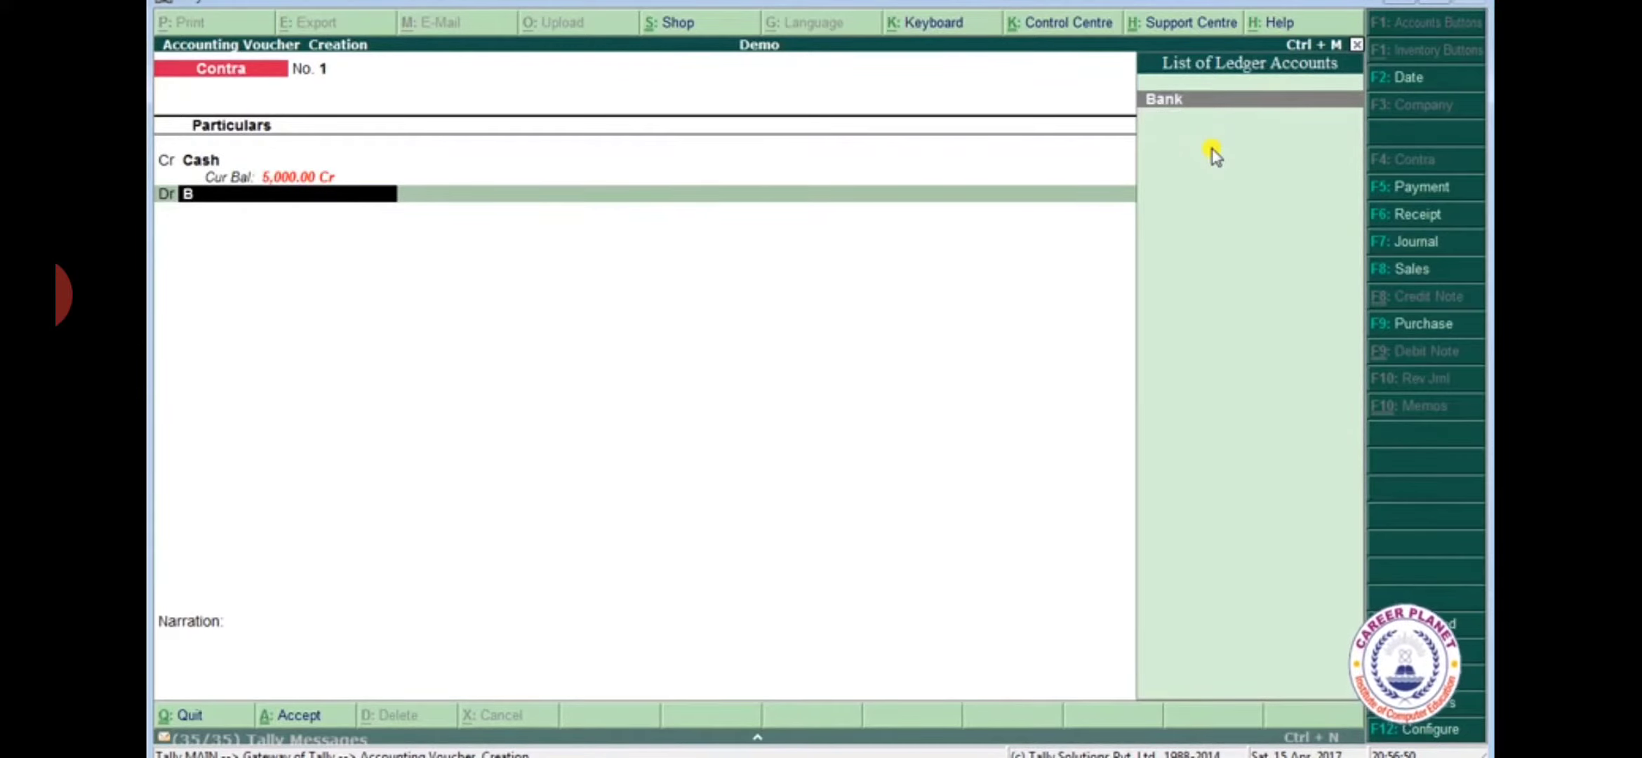
pyautogui.press('Return')
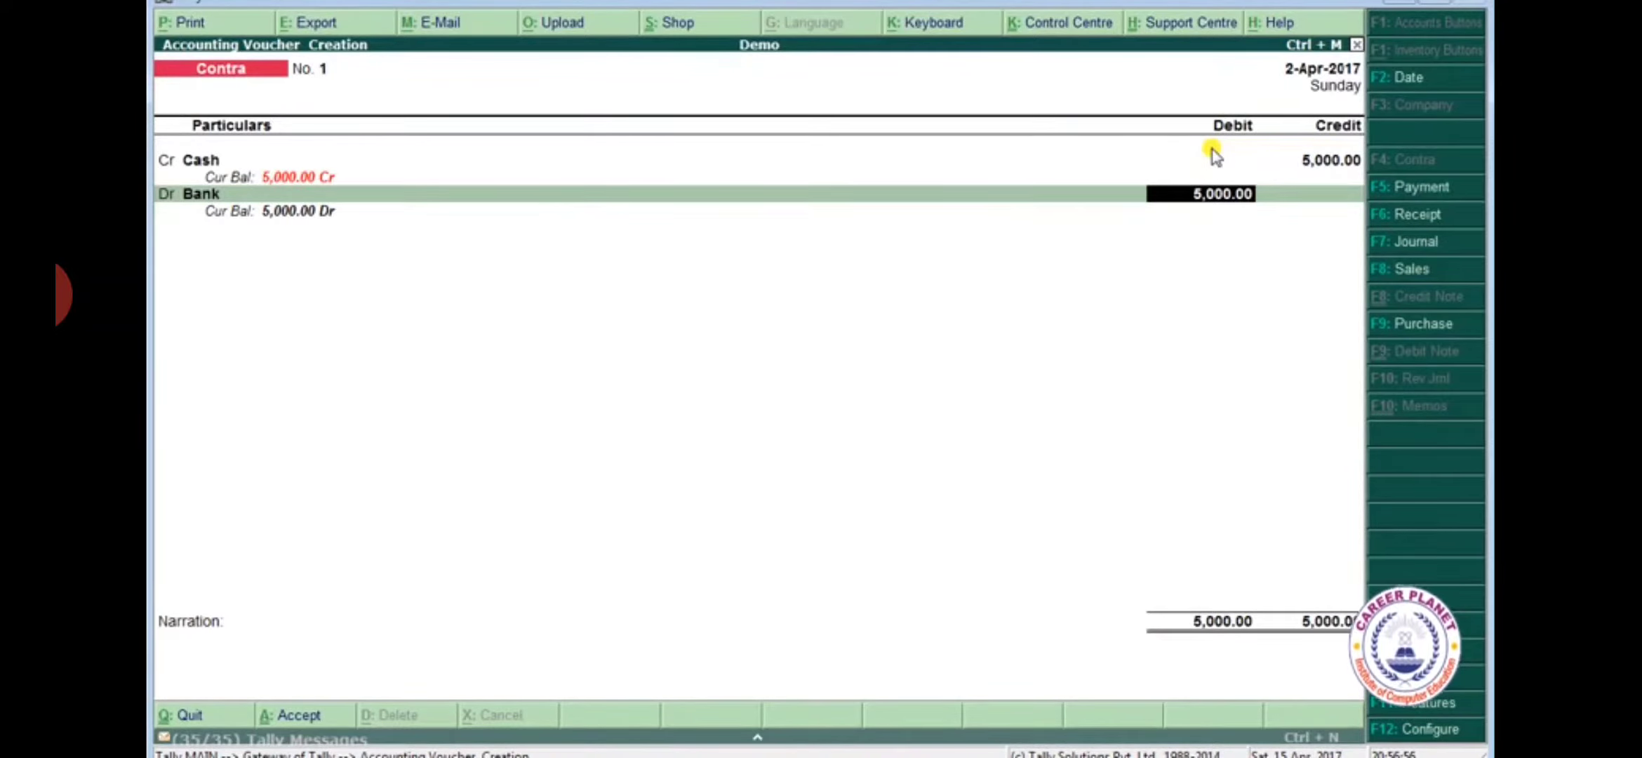
pyautogui.press('Return')
pyautogui.press('Return')
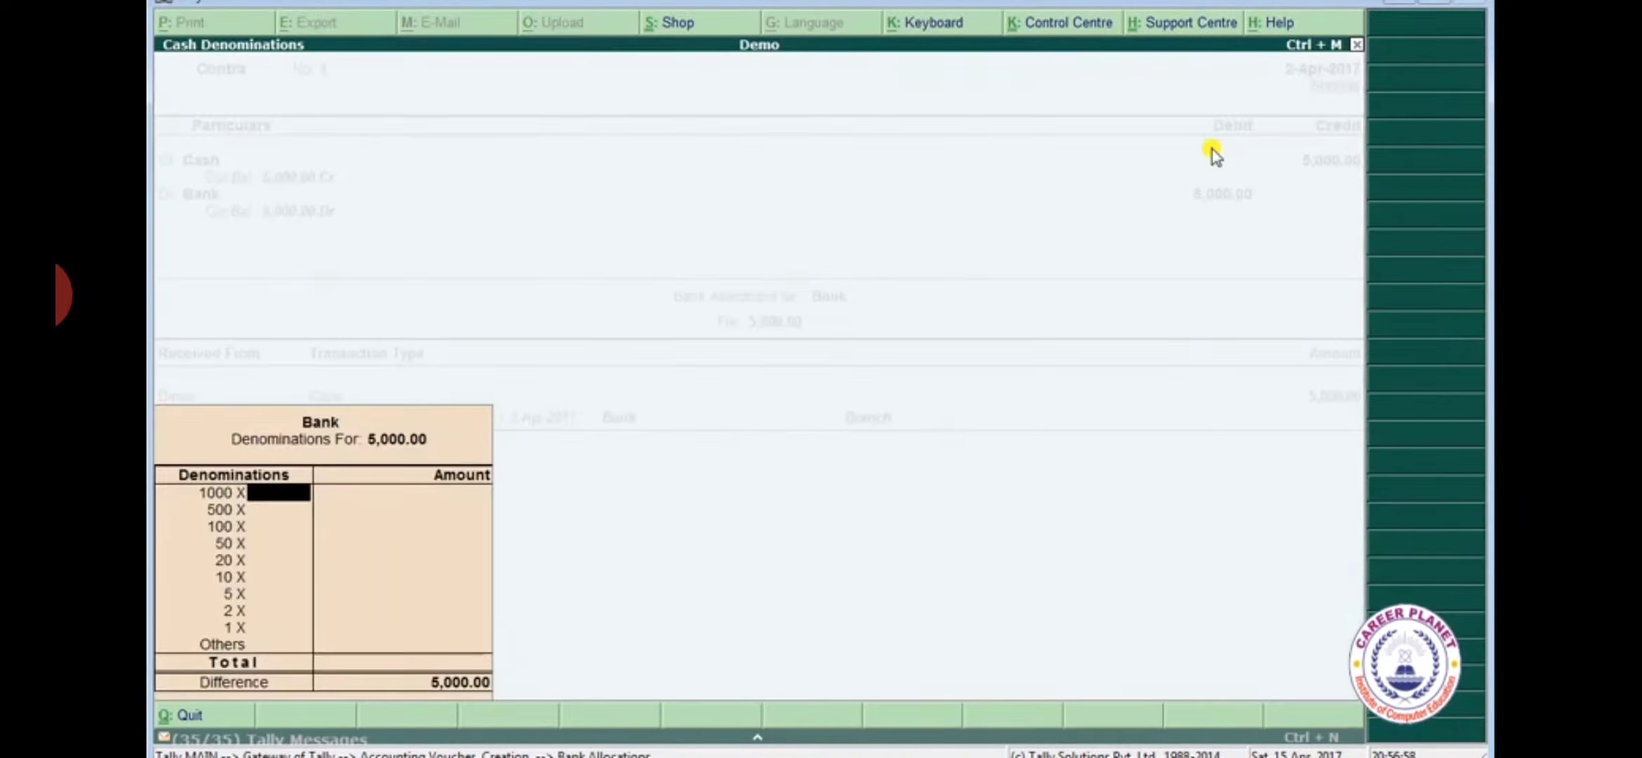
# Step: Leave the cash denominations and the narration blank, and save the contra voucher
pyautogui.press('Return')
pyautogui.press('Return')
pyautogui.press('Return')
pyautogui.press('Return')
pyautogui.press('Return')
pyautogui.press('Return')
pyautogui.press('Return')
pyautogui.press('Return')
pyautogui.press('Return')
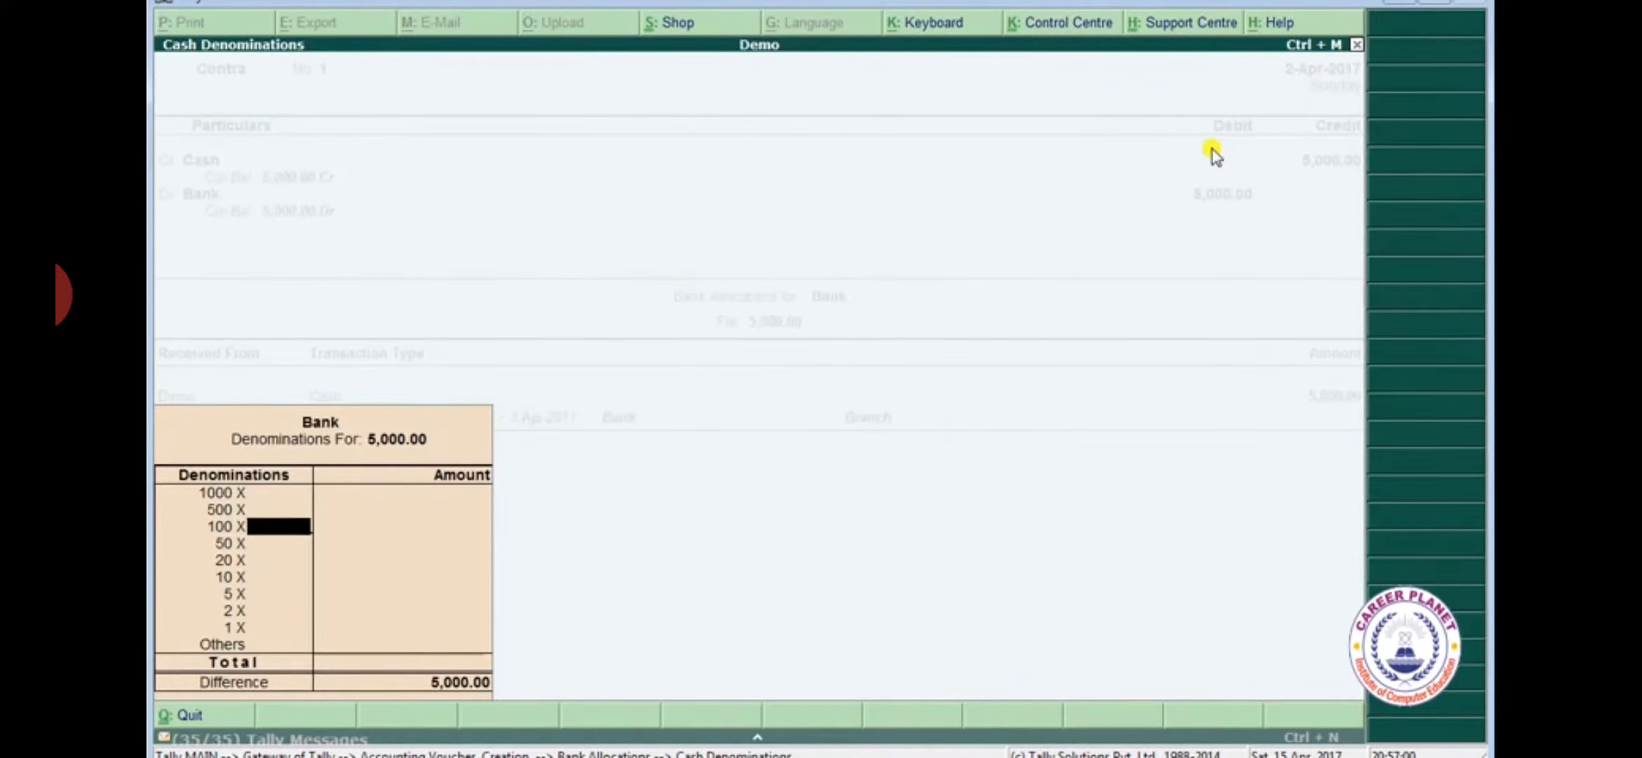
pyautogui.press('Return')
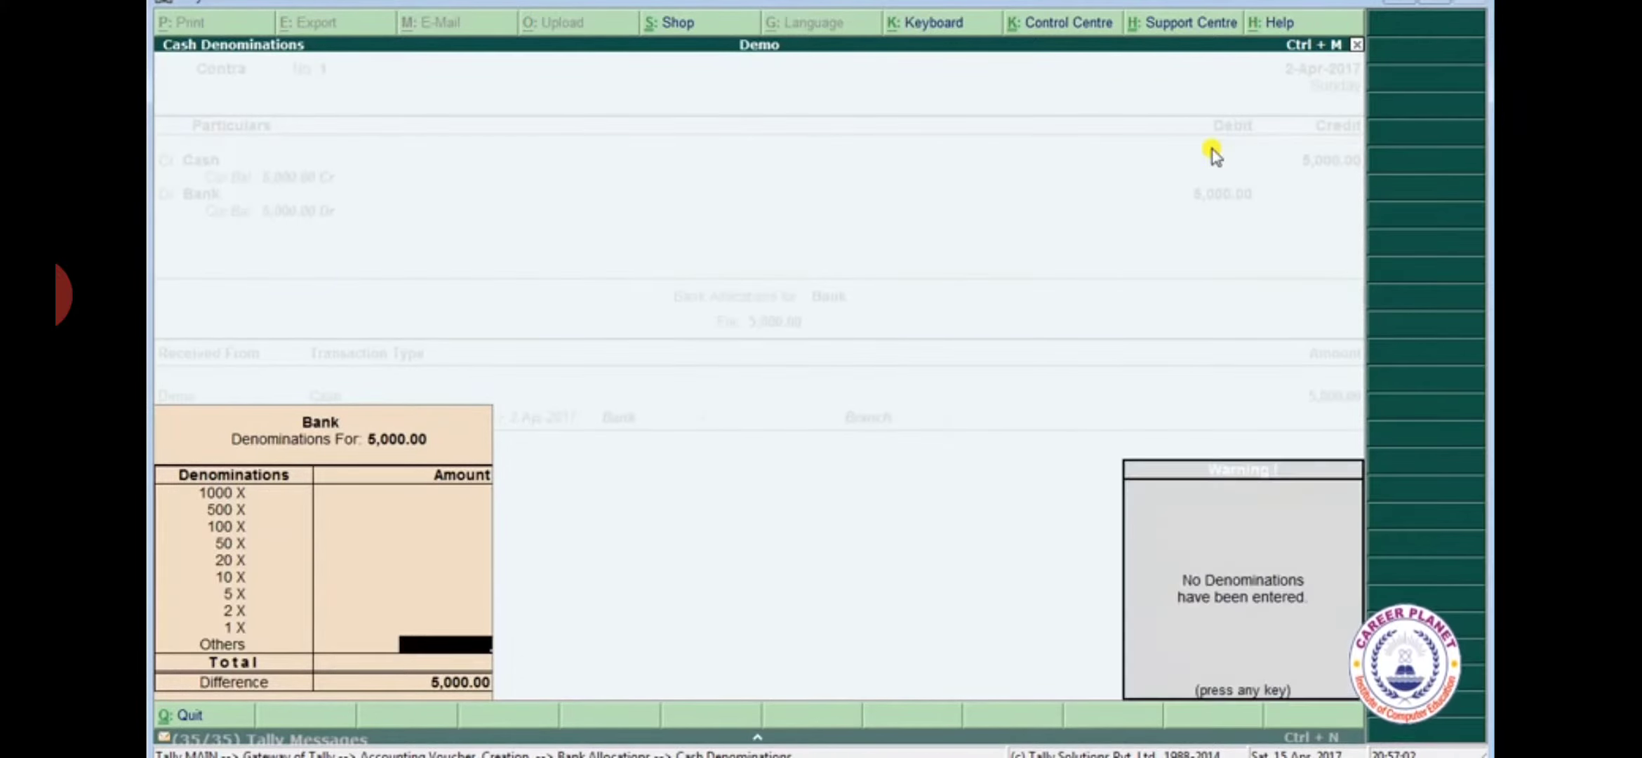
pyautogui.press('Return')
pyautogui.press('Return')
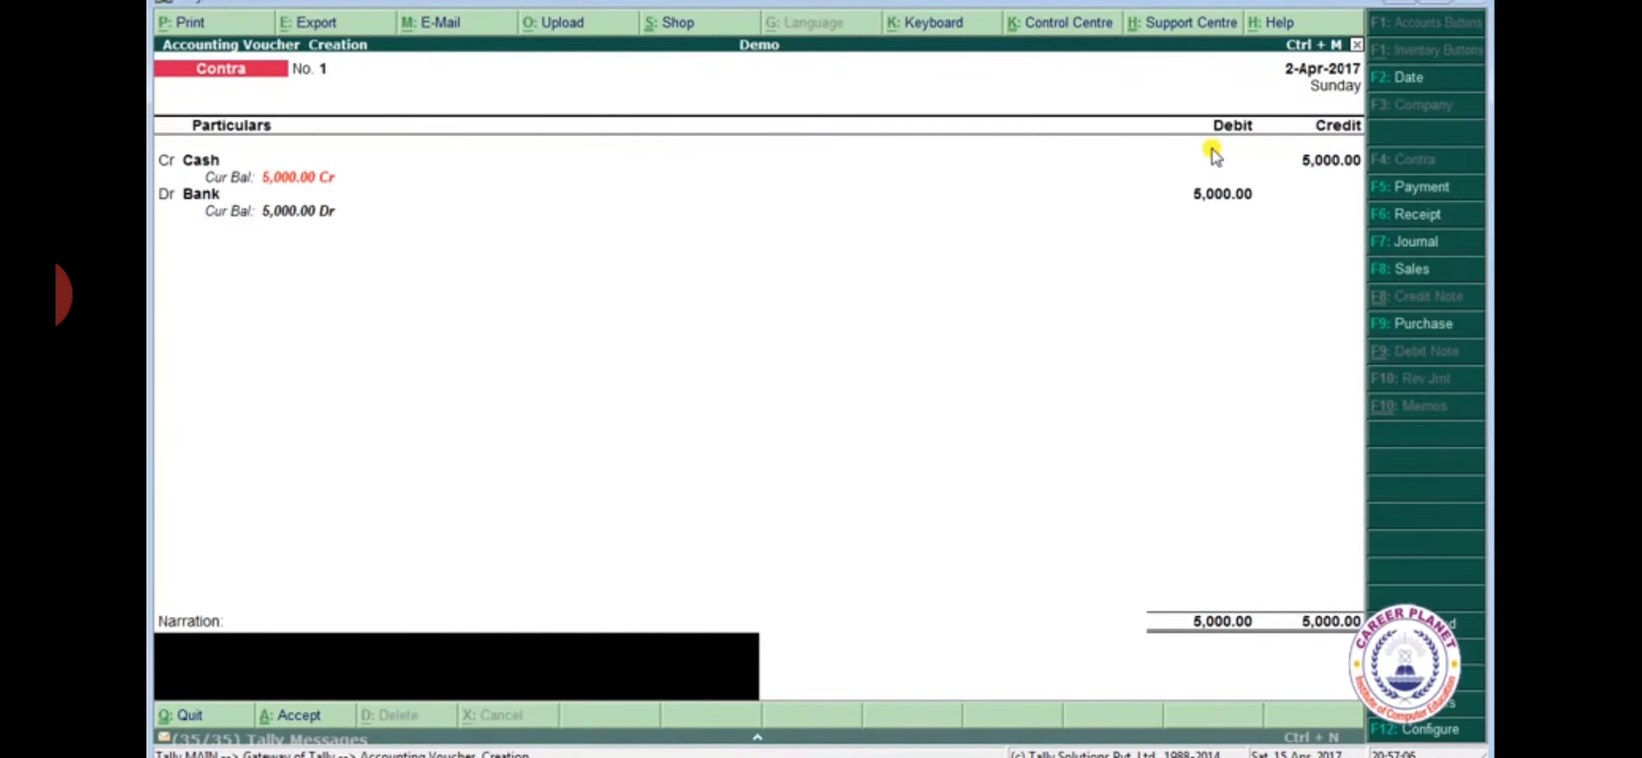
pyautogui.press('Return')
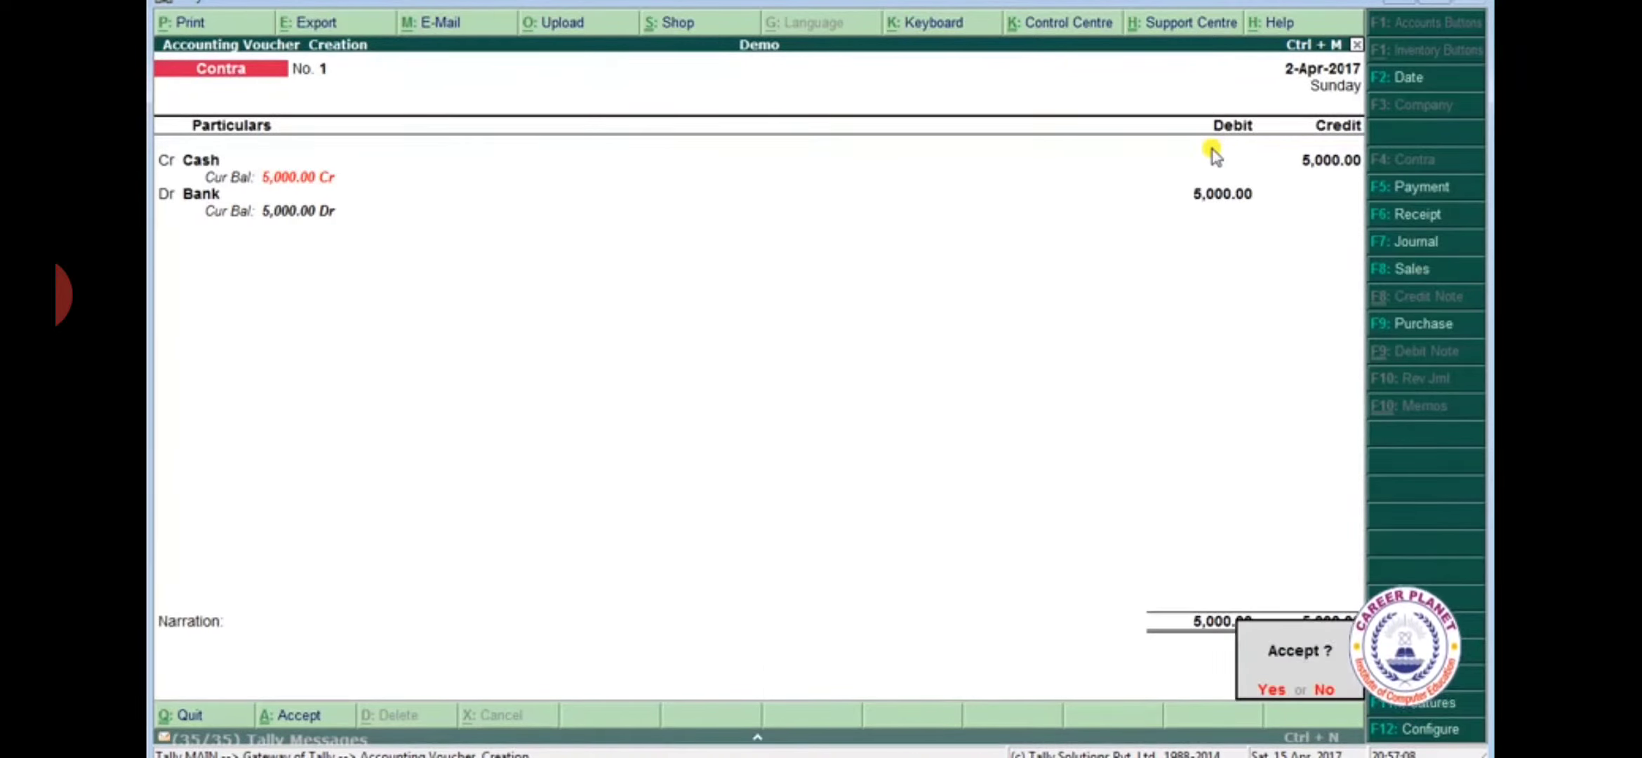
pyautogui.press('Return')
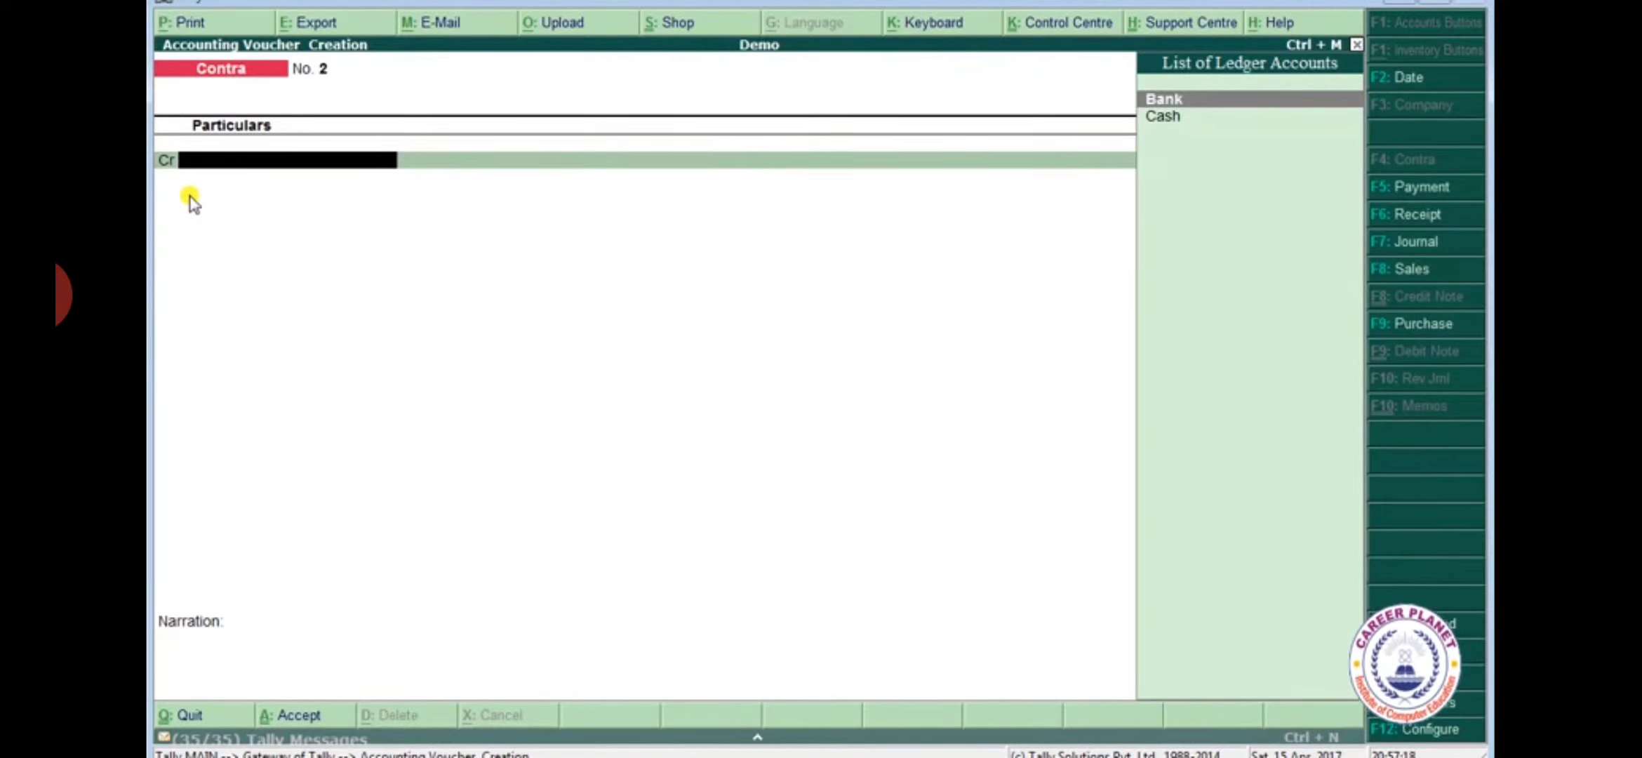
# Step: Start a payment voucher and debit the Purchase ledger with 5000
pyautogui.press('F5')
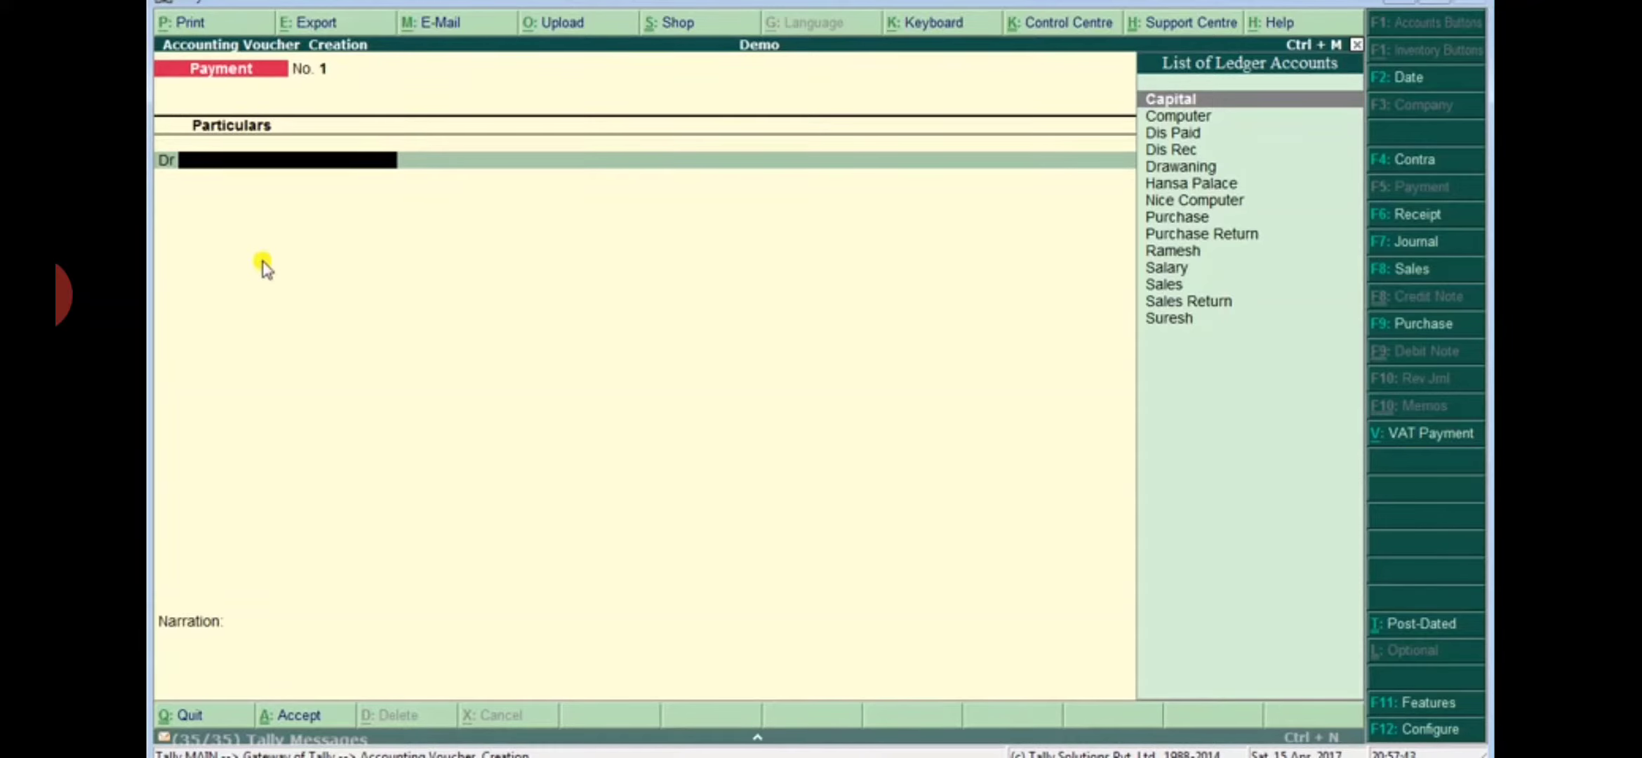
pyautogui.write('pu')
pyautogui.press('Return')
pyautogui.write('5000')
pyautogui.press('Return')
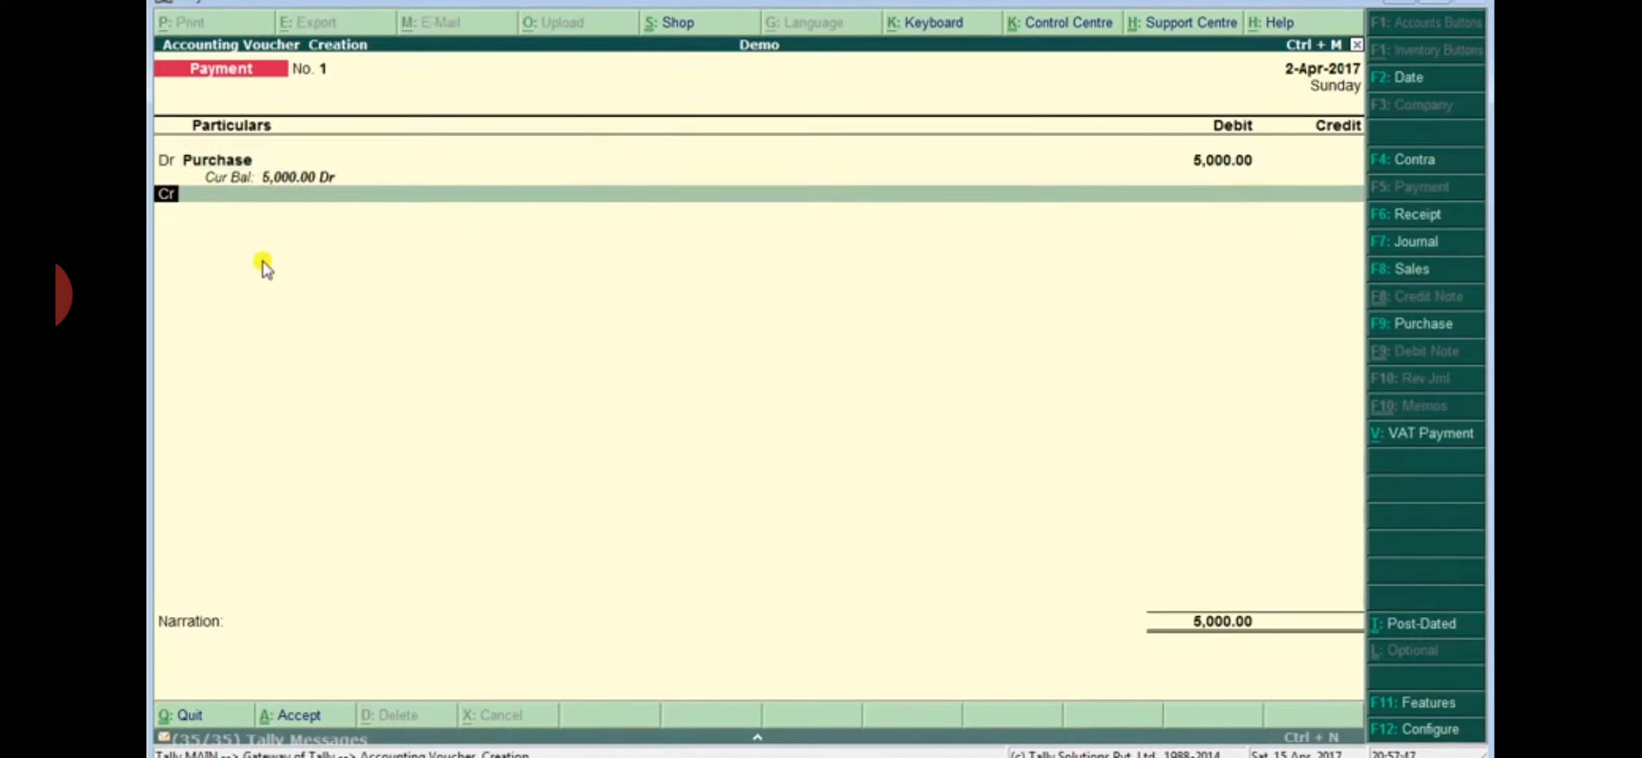
# Step: Credit the Cash ledger with 5,000.00 and save the purchase payment voucher without a narration
pyautogui.press('Return')
pyautogui.write('cas')
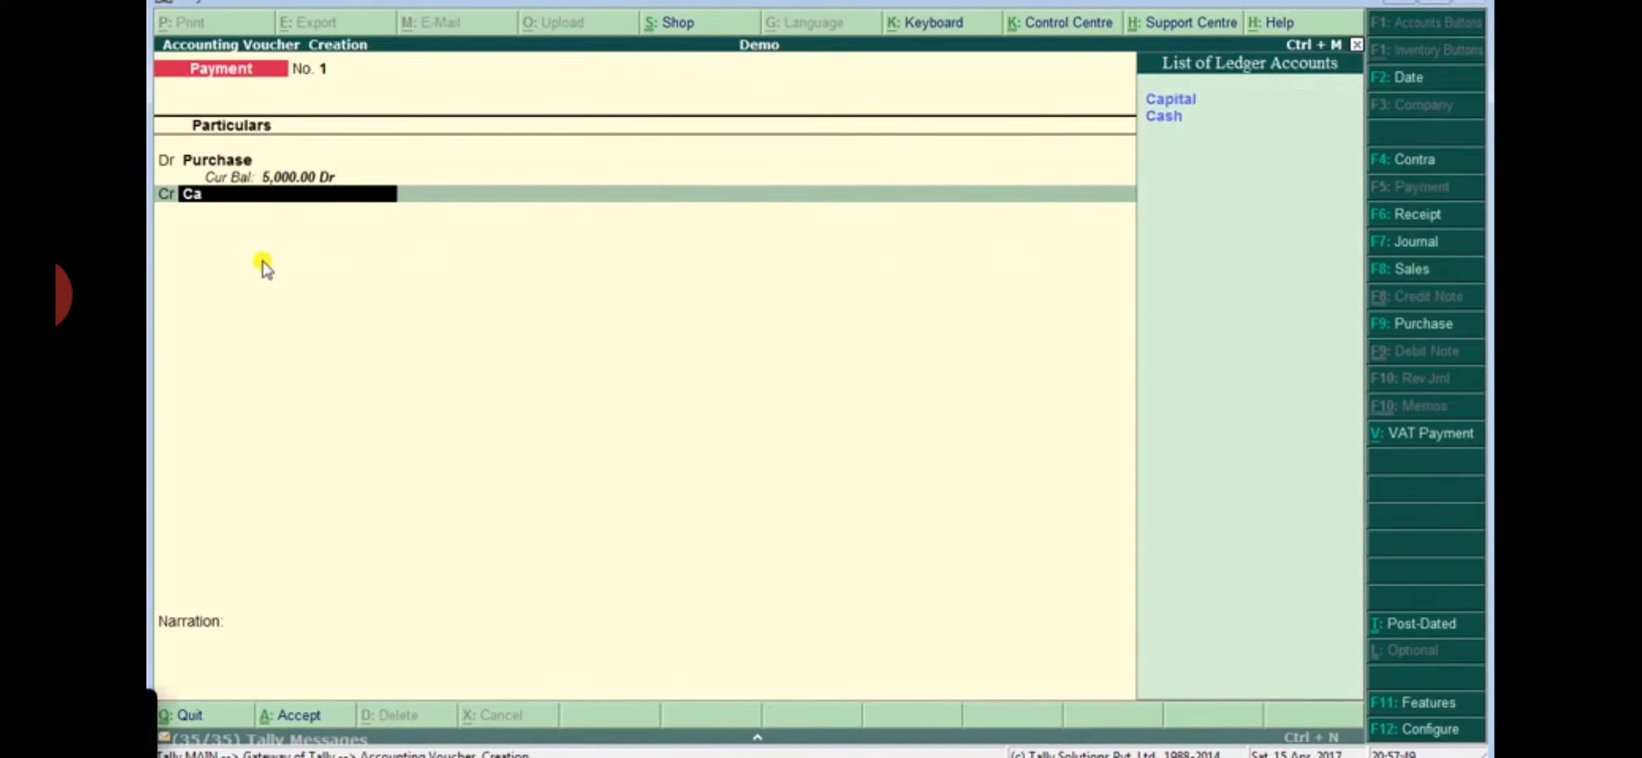
pyautogui.press('Return')
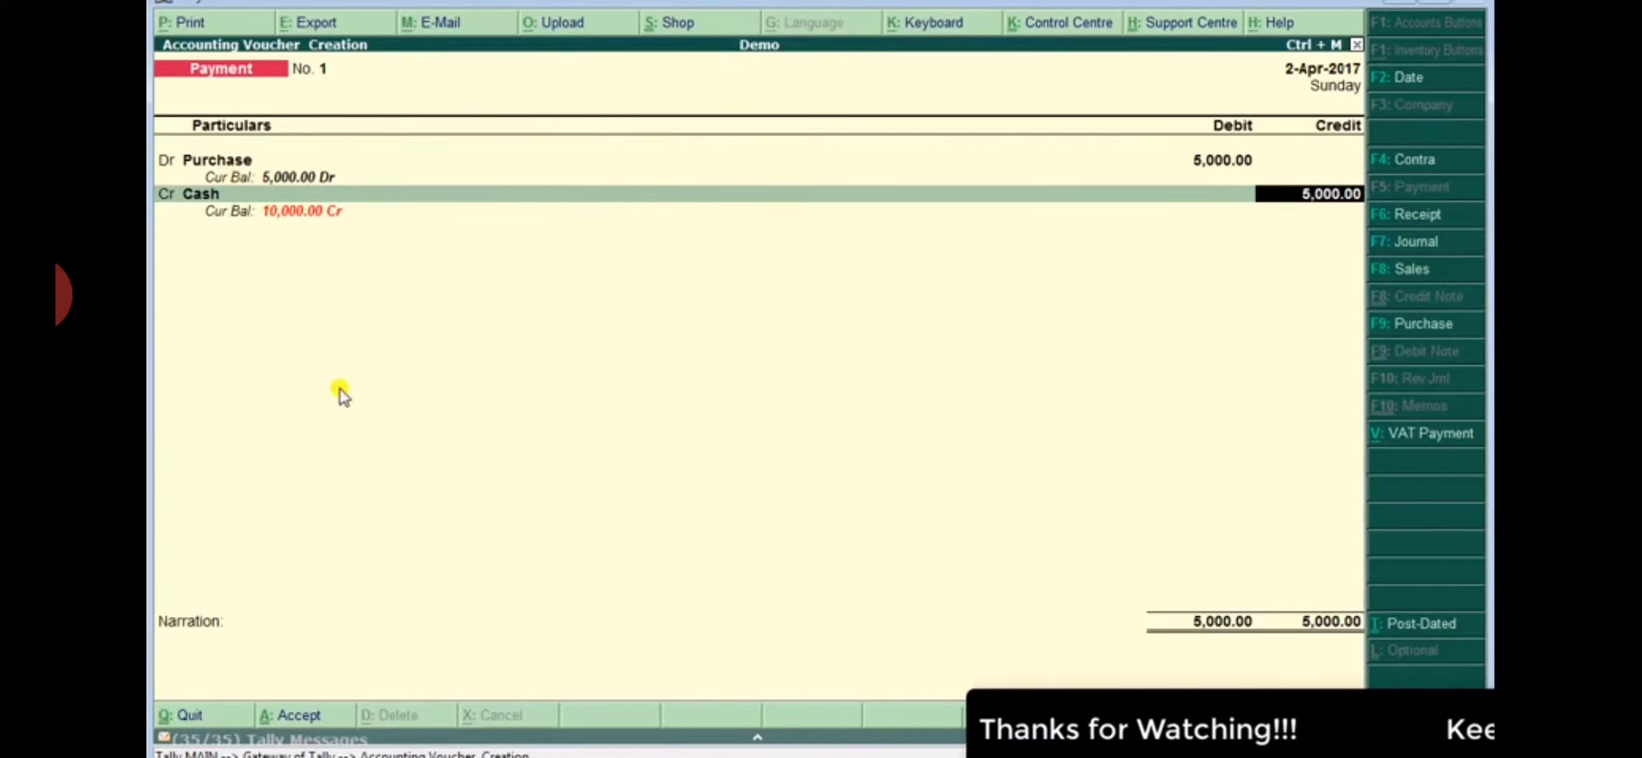
pyautogui.press('Return')
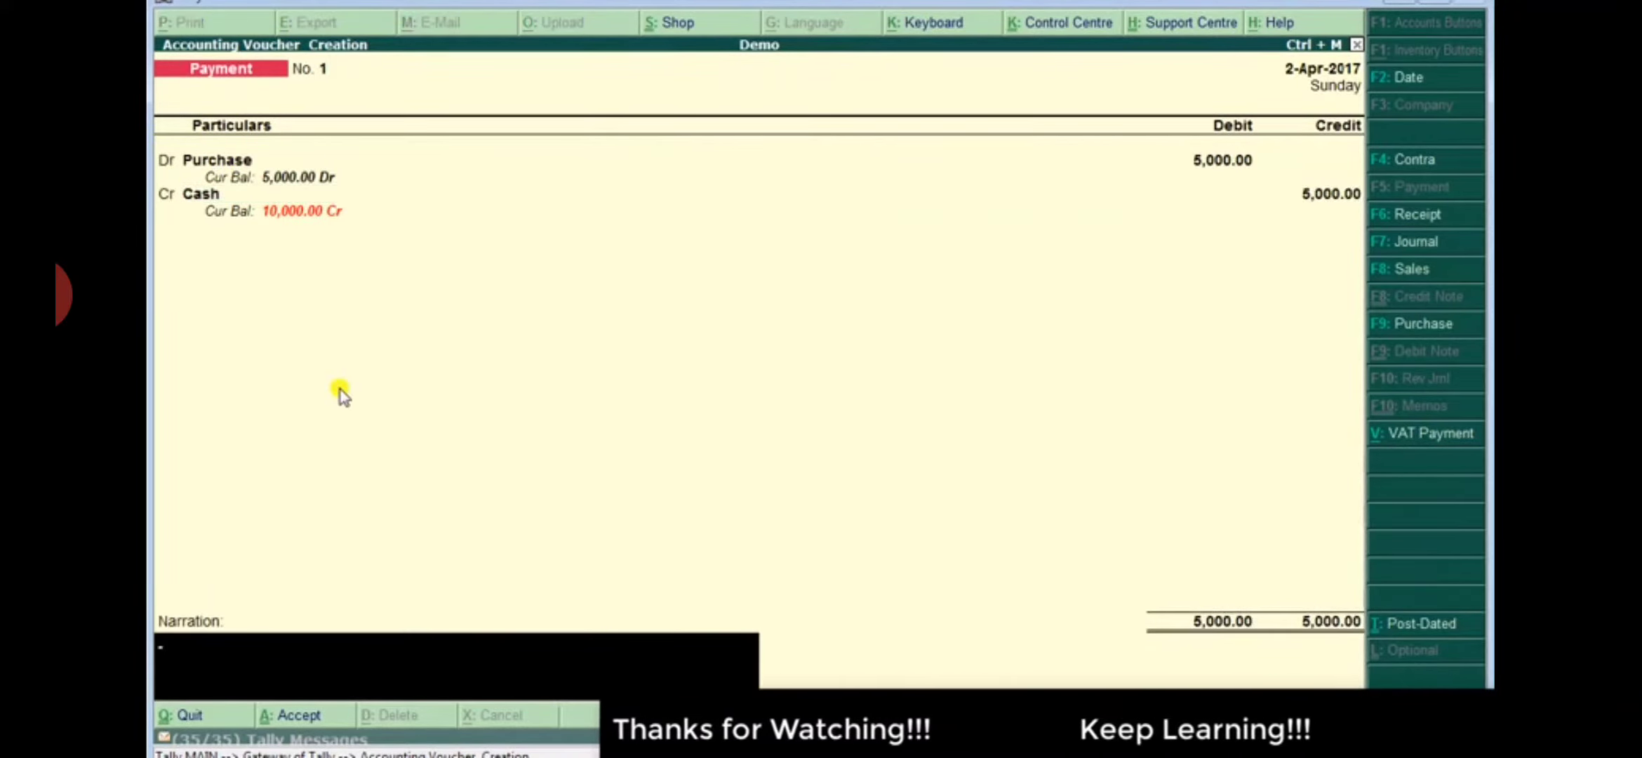
pyautogui.press('Return')
pyautogui.press('Return')
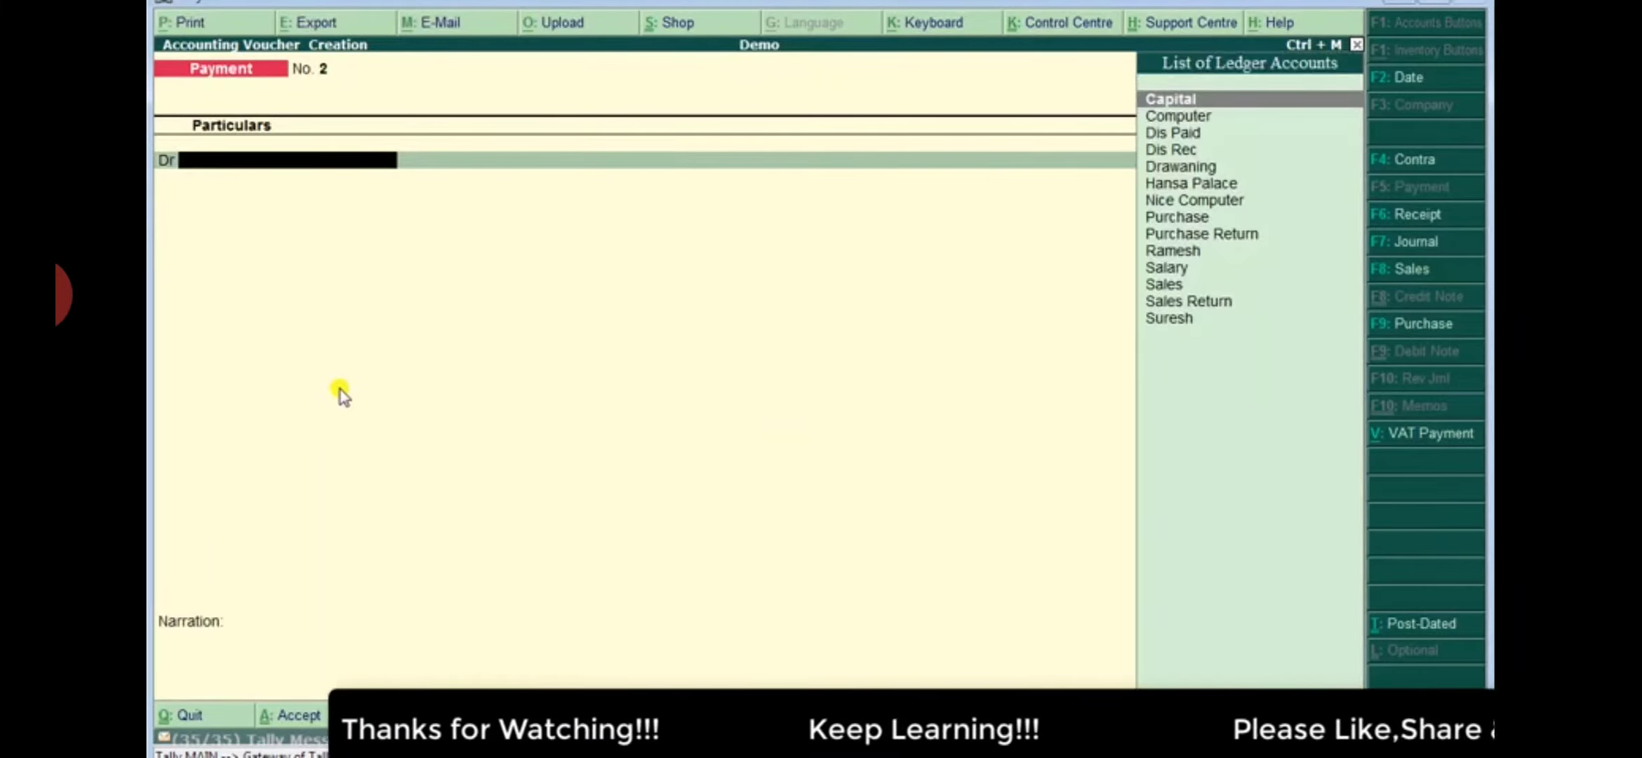
# Step: Debit the Salary ledger with 500 in the new payment voucher
pyautogui.write('Sa')
pyautogui.press('Down')
pyautogui.press('Return')
pyautogui.write('500')
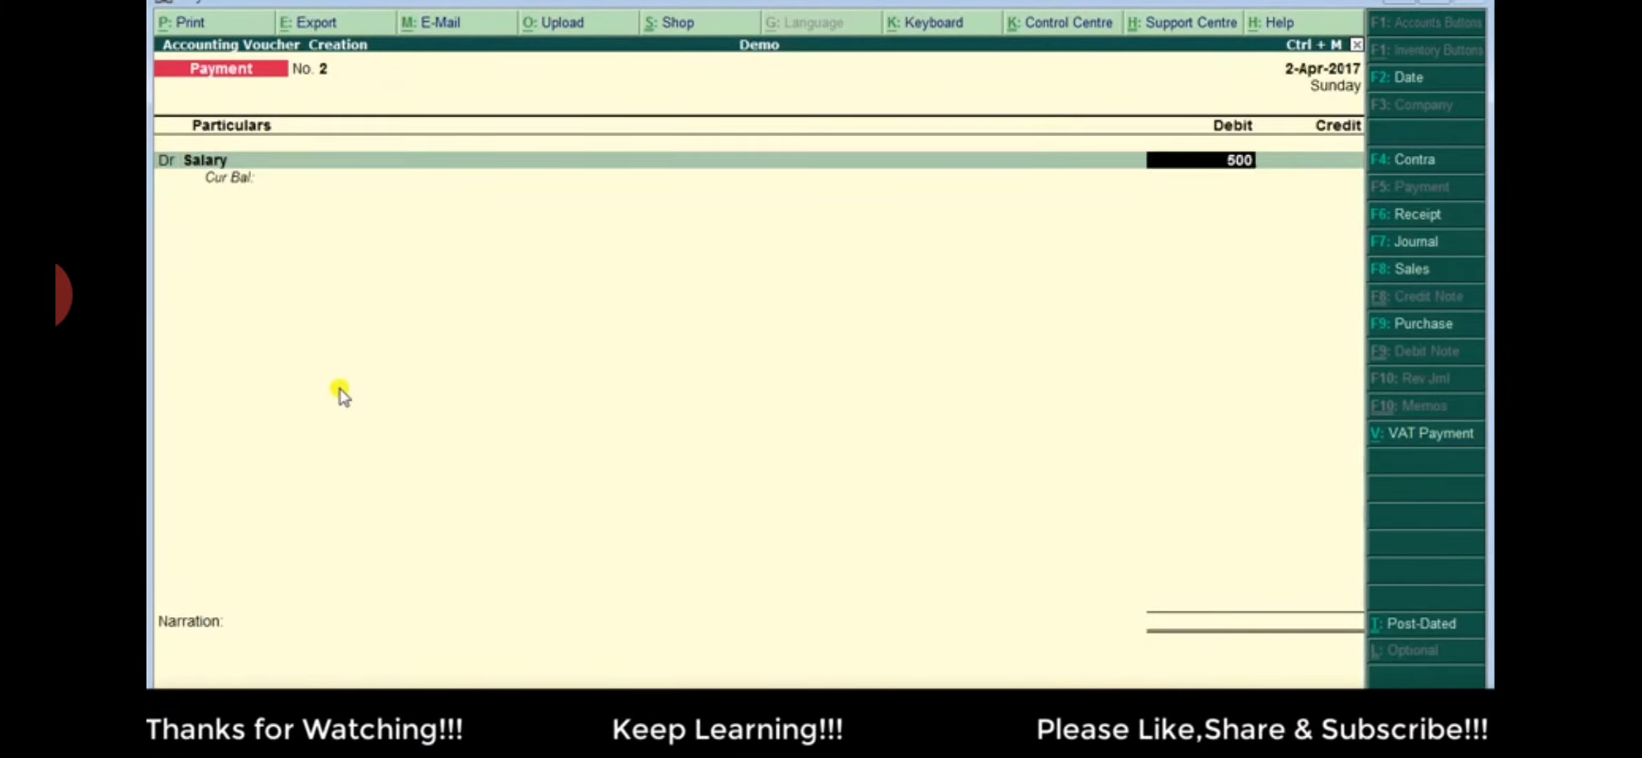
pyautogui.press('Return')
pyautogui.press('Return')
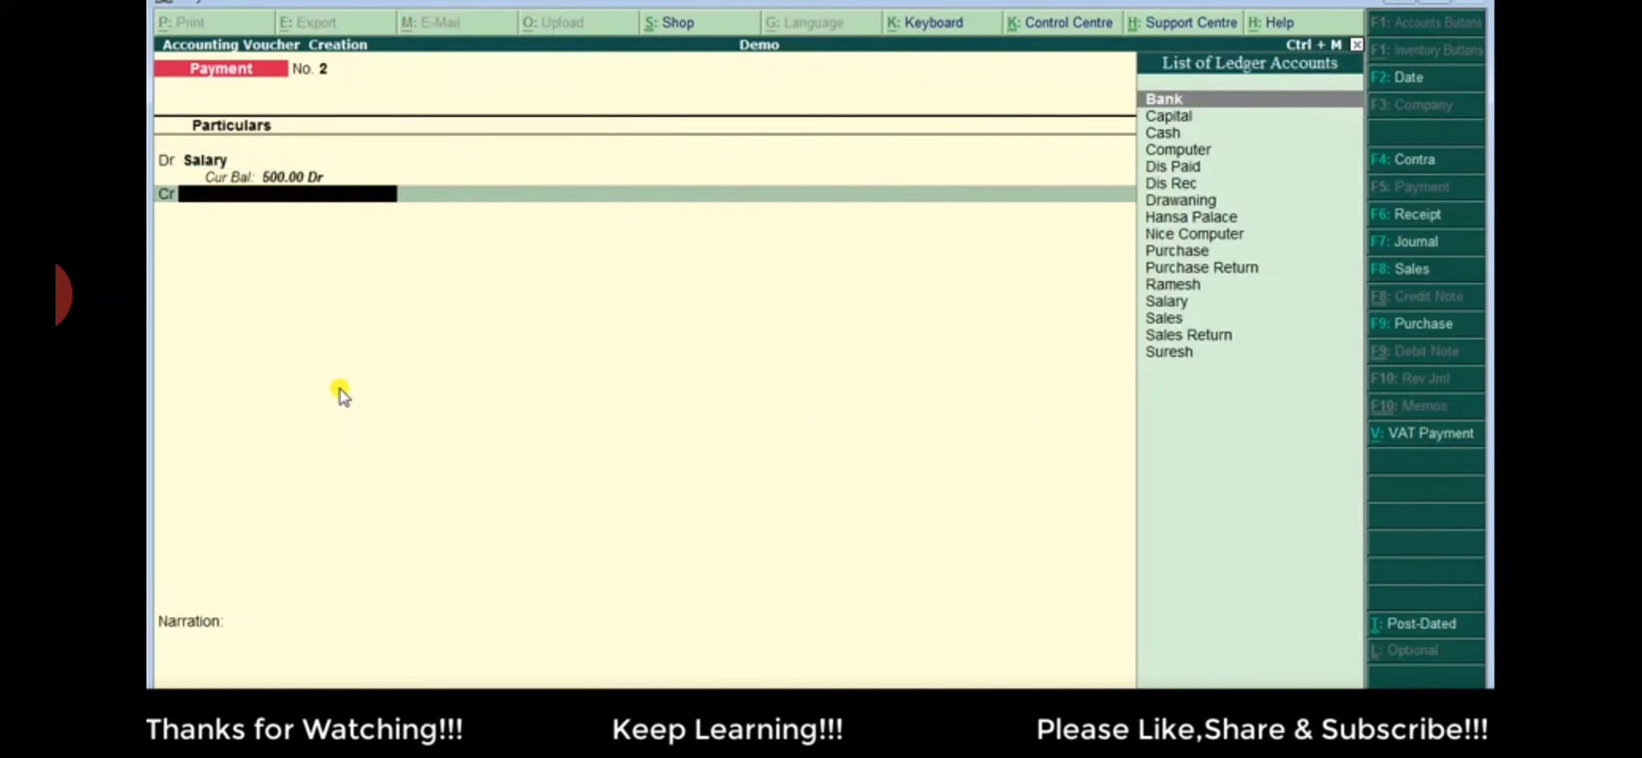
pyautogui.write('Cas')
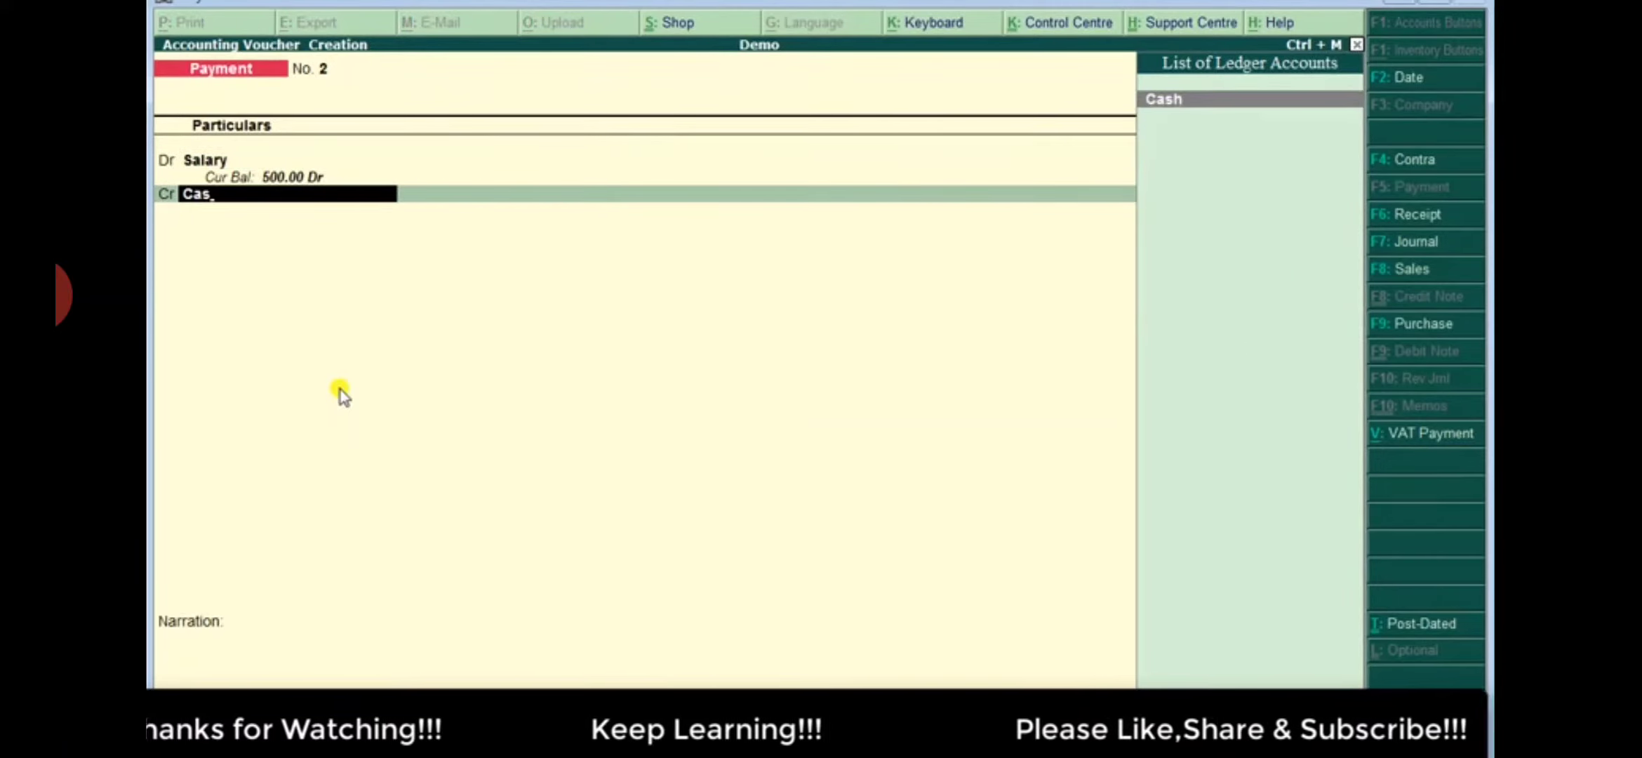
pyautogui.press('BackSpace')
pyautogui.press('BackSpace')
pyautogui.press('BackSpace')
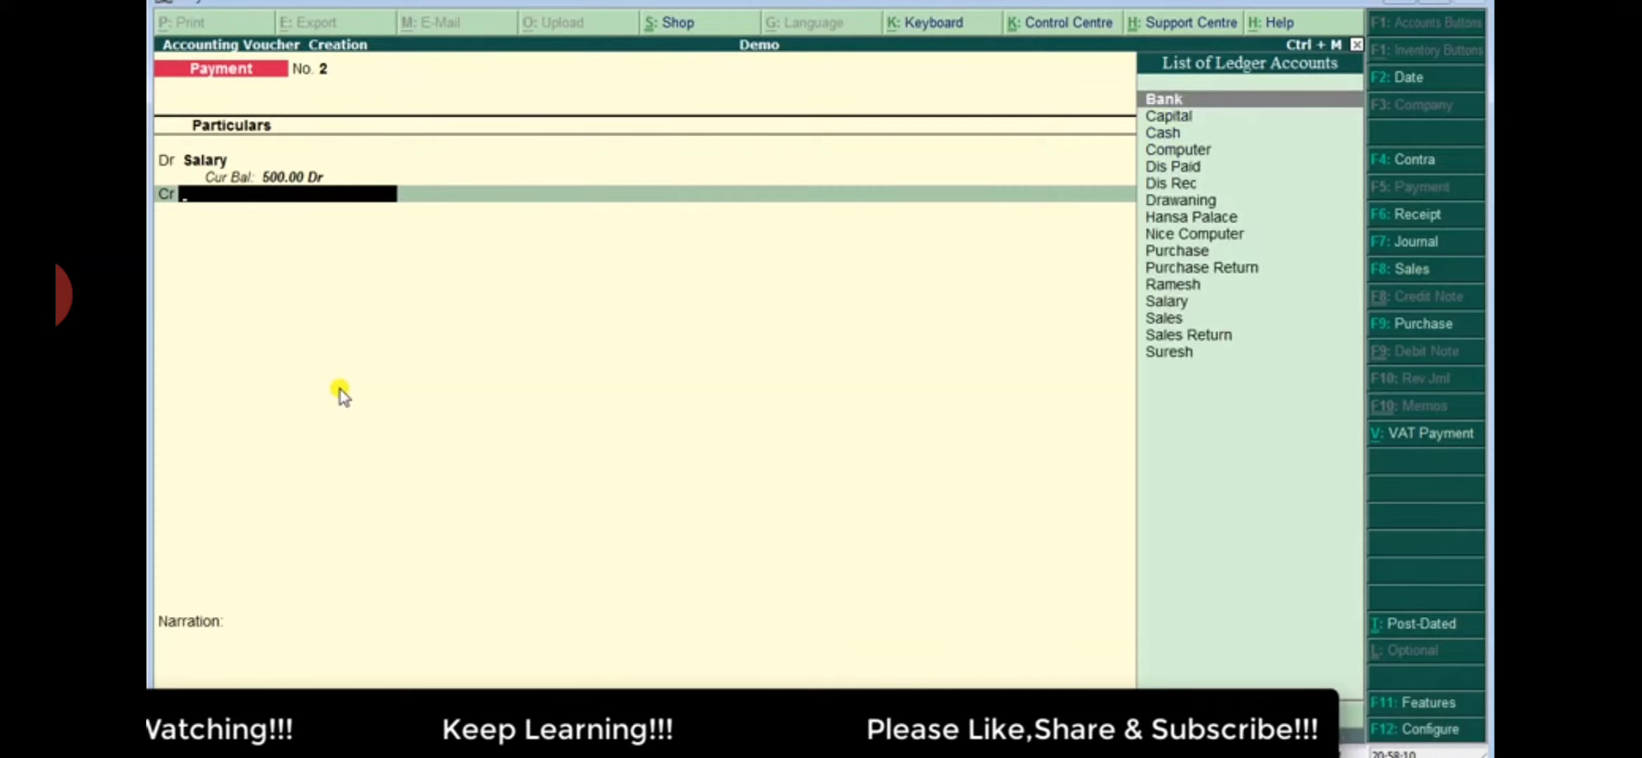
# Step: Credit the Bank ledger with 500.00, keep the default cheque allocation, and save the salary payment voucher without a narration
pyautogui.press('Return')
pyautogui.press('Return')
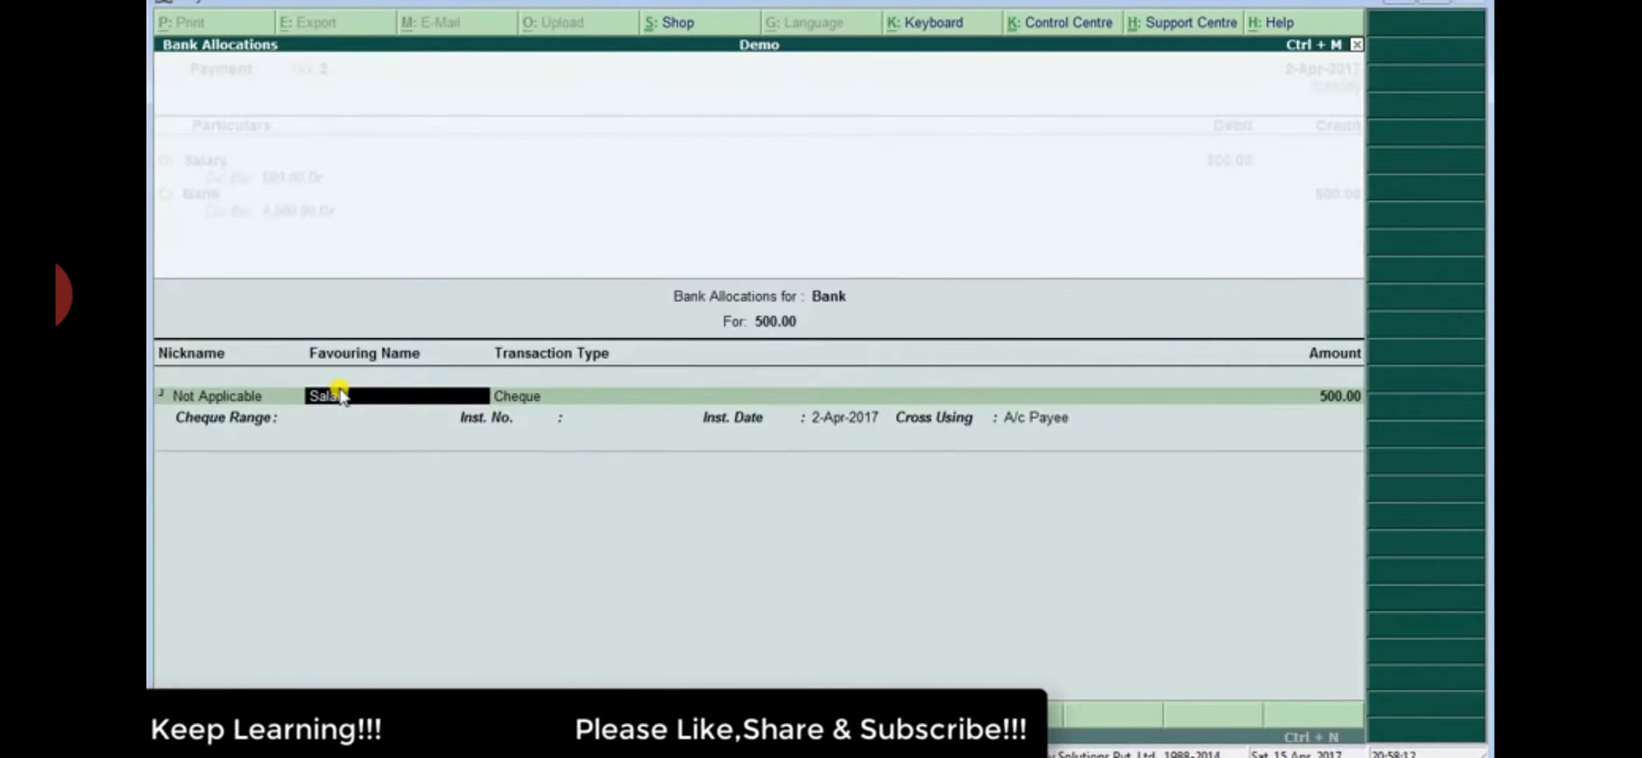
pyautogui.press('Return')
pyautogui.press('Return')
pyautogui.press('Return')
pyautogui.press('Return')
pyautogui.press('Return')
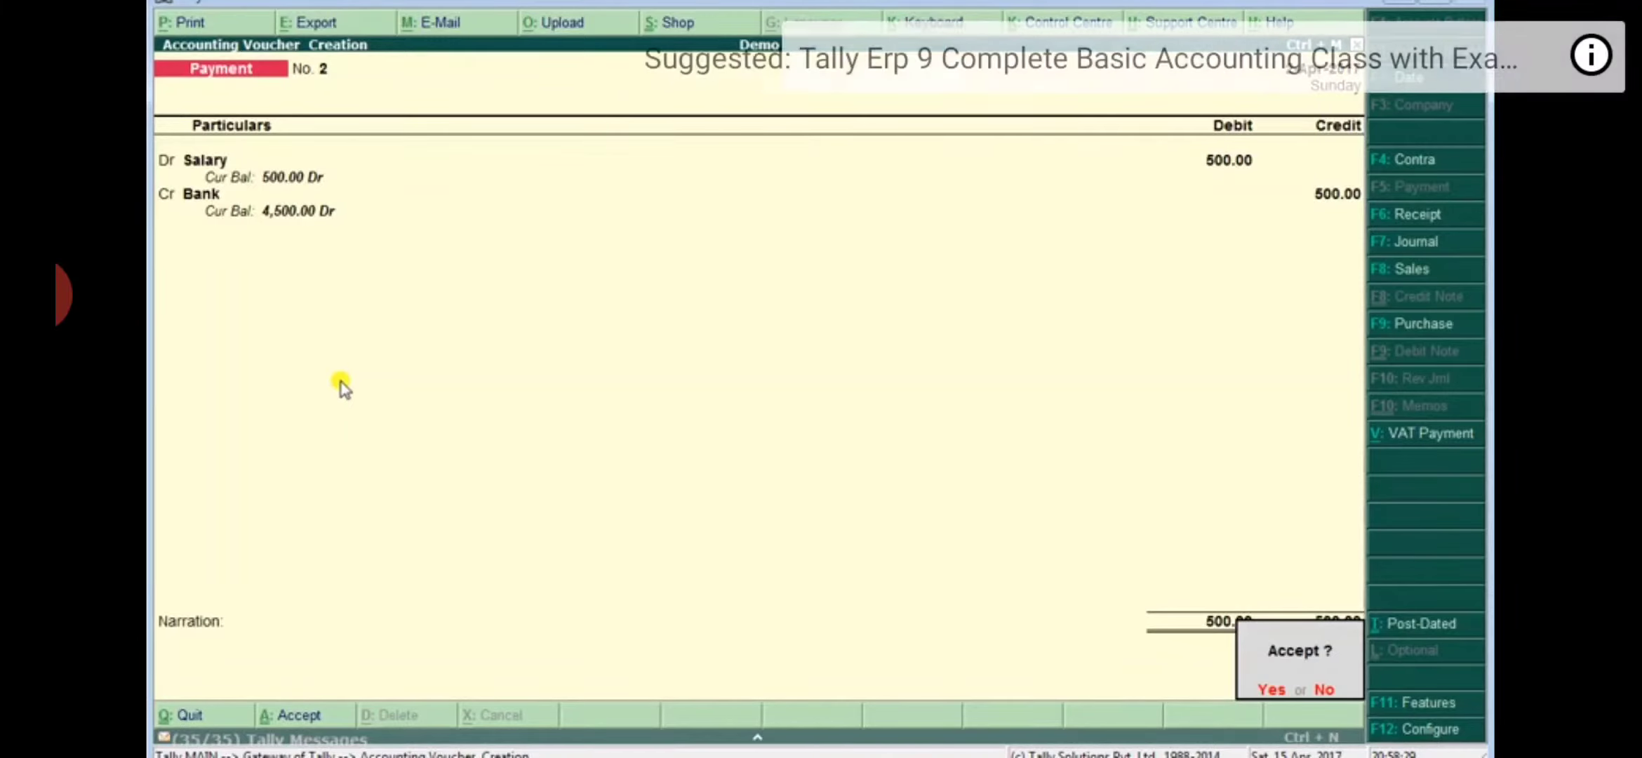
pyautogui.press('Return')
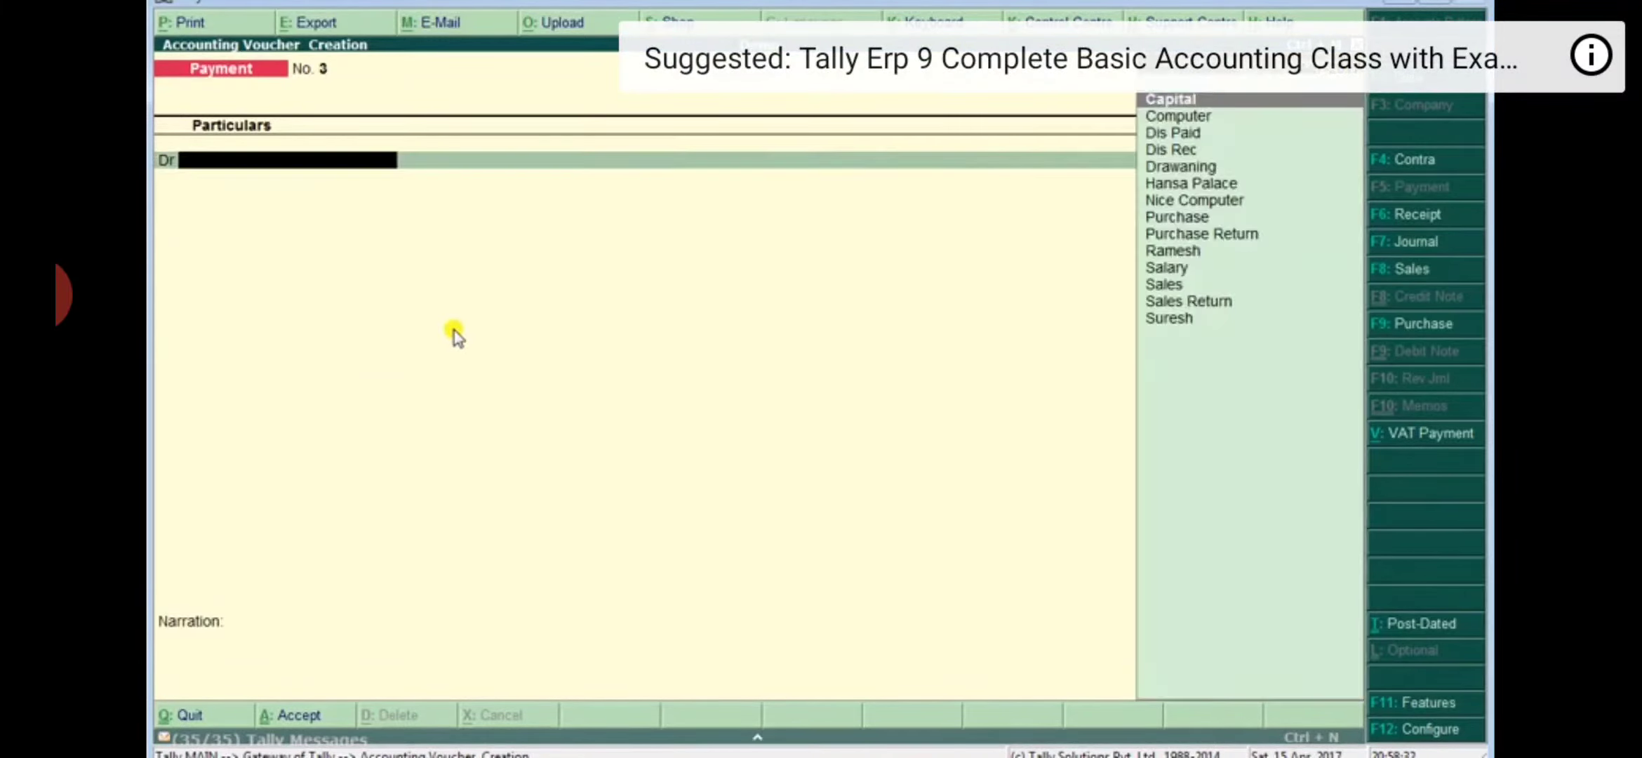
# Step: Start a receipt voucher and credit the Capital ledger with 500000
pyautogui.press('F6')
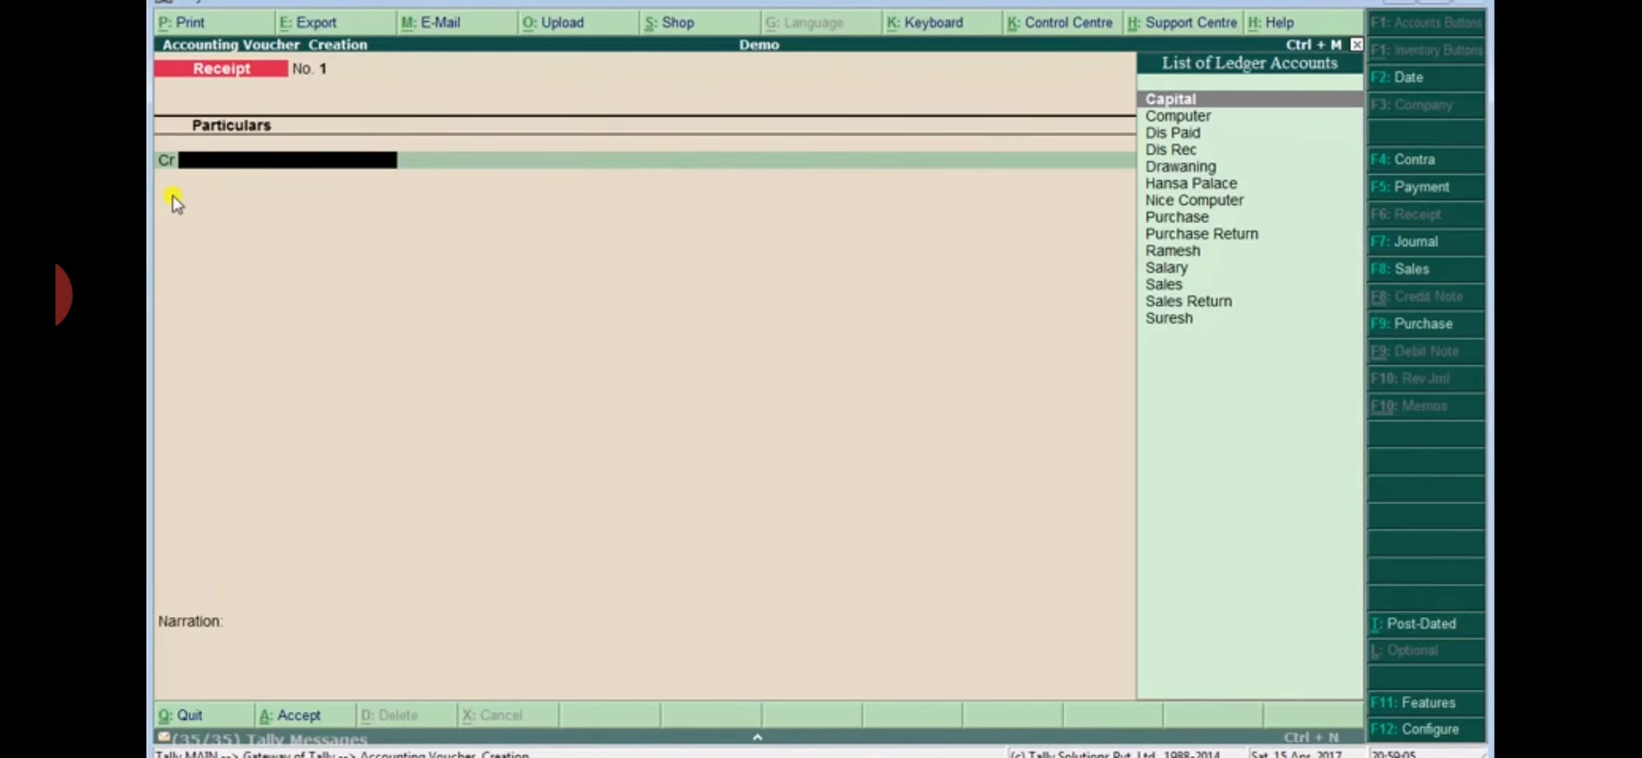
pyautogui.write('c')
pyautogui.press('Return')
pyautogui.write('500000')
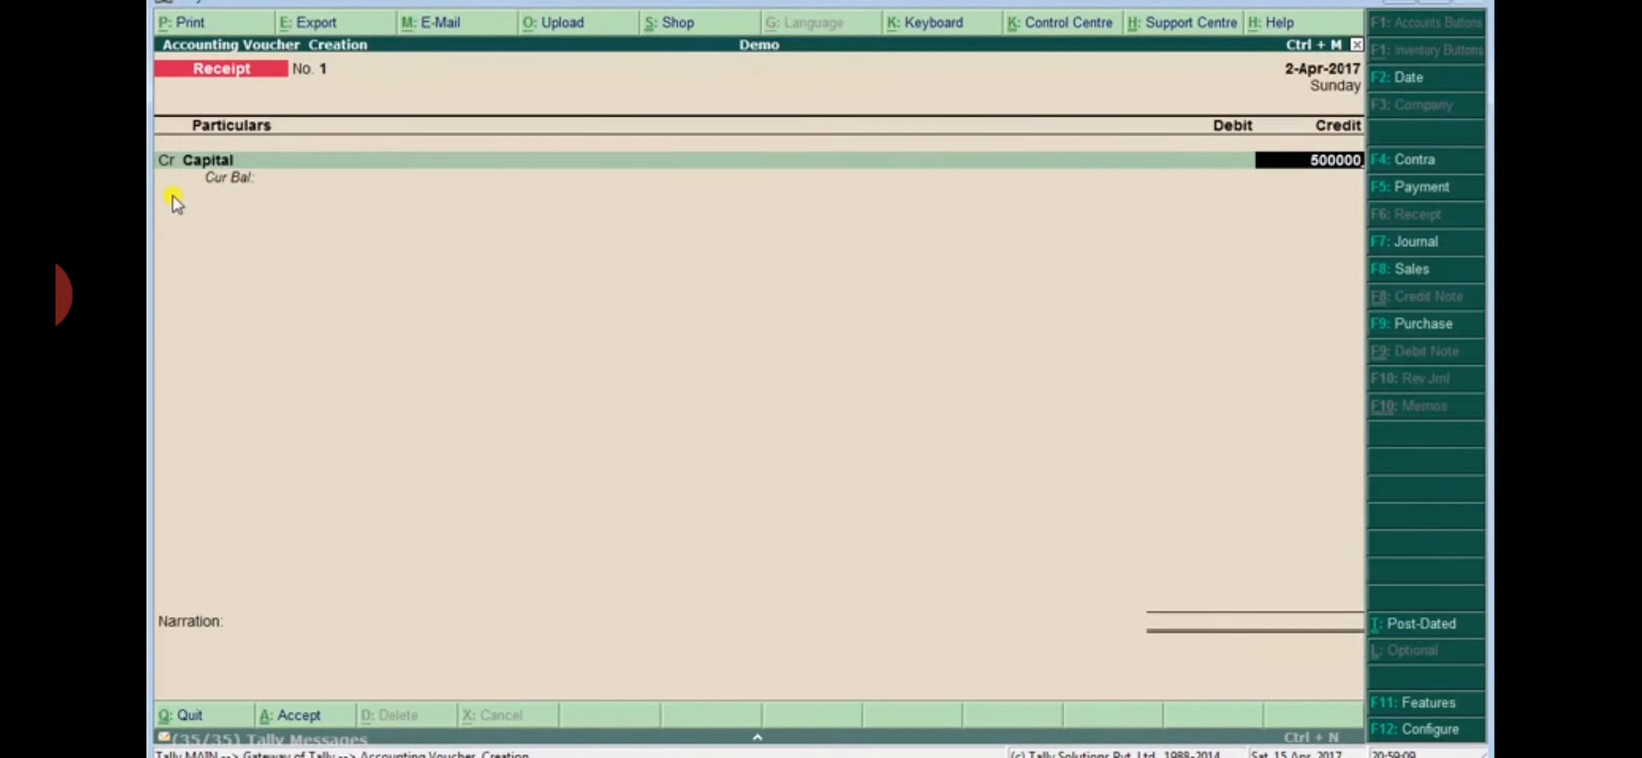
pyautogui.press('Return')
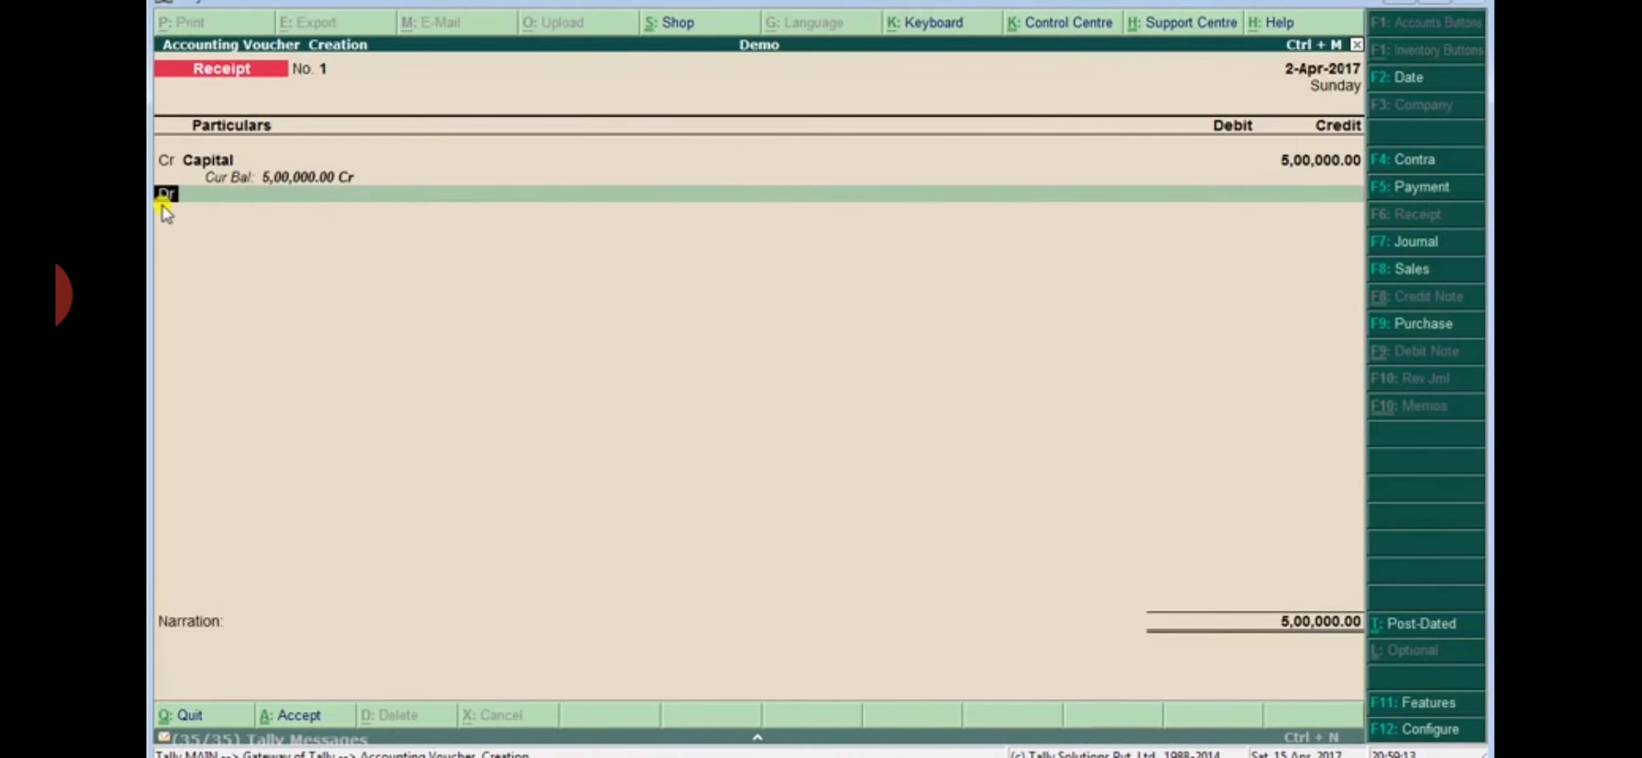
# Step: Debit the Cash ledger with 5,00,000.00 and save the capital receipt voucher without a narration
pyautogui.press('Return')
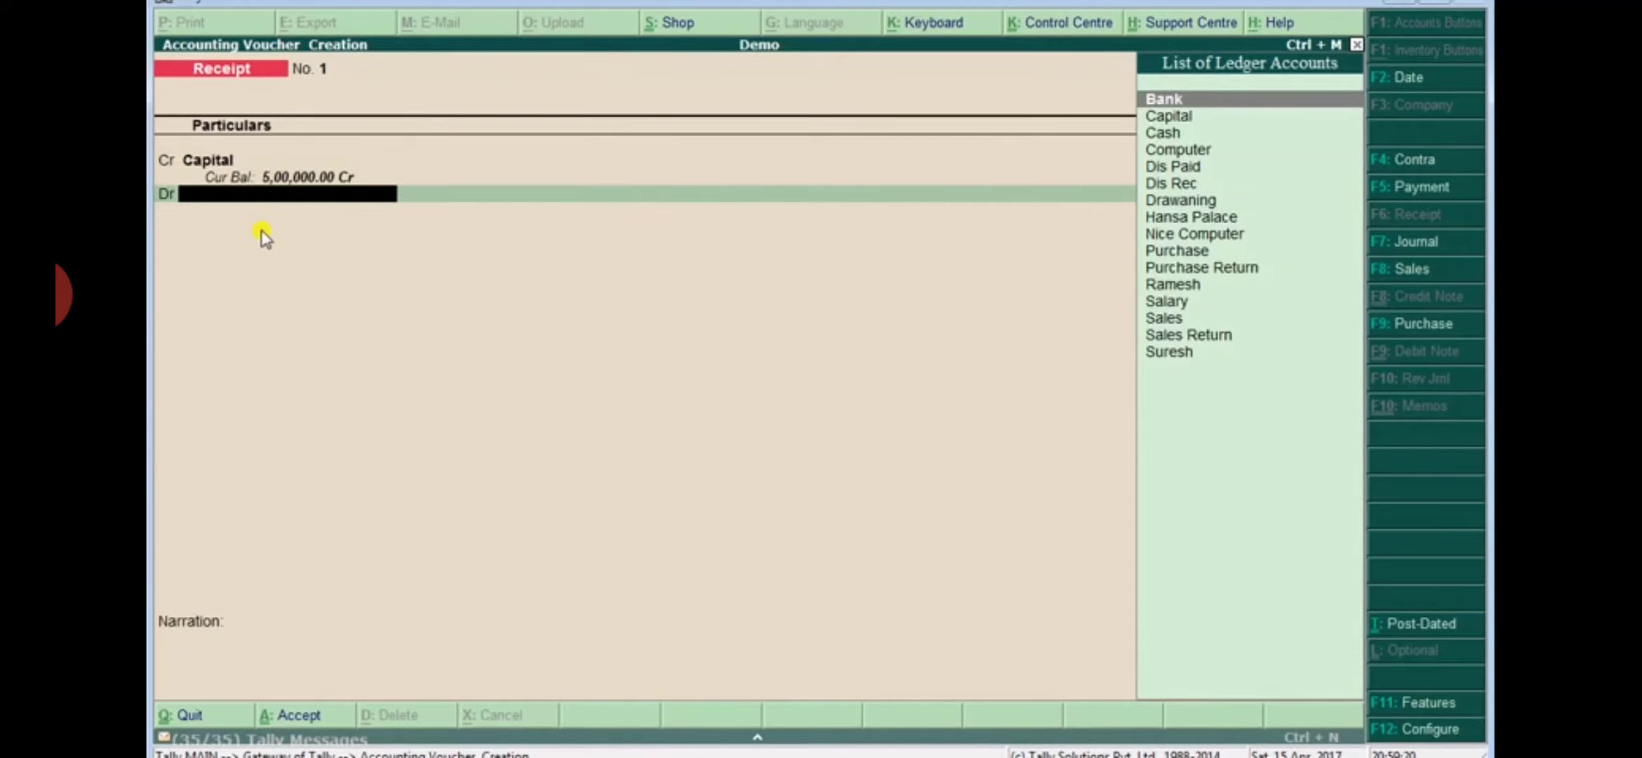
pyautogui.write('C')
pyautogui.press('Return')
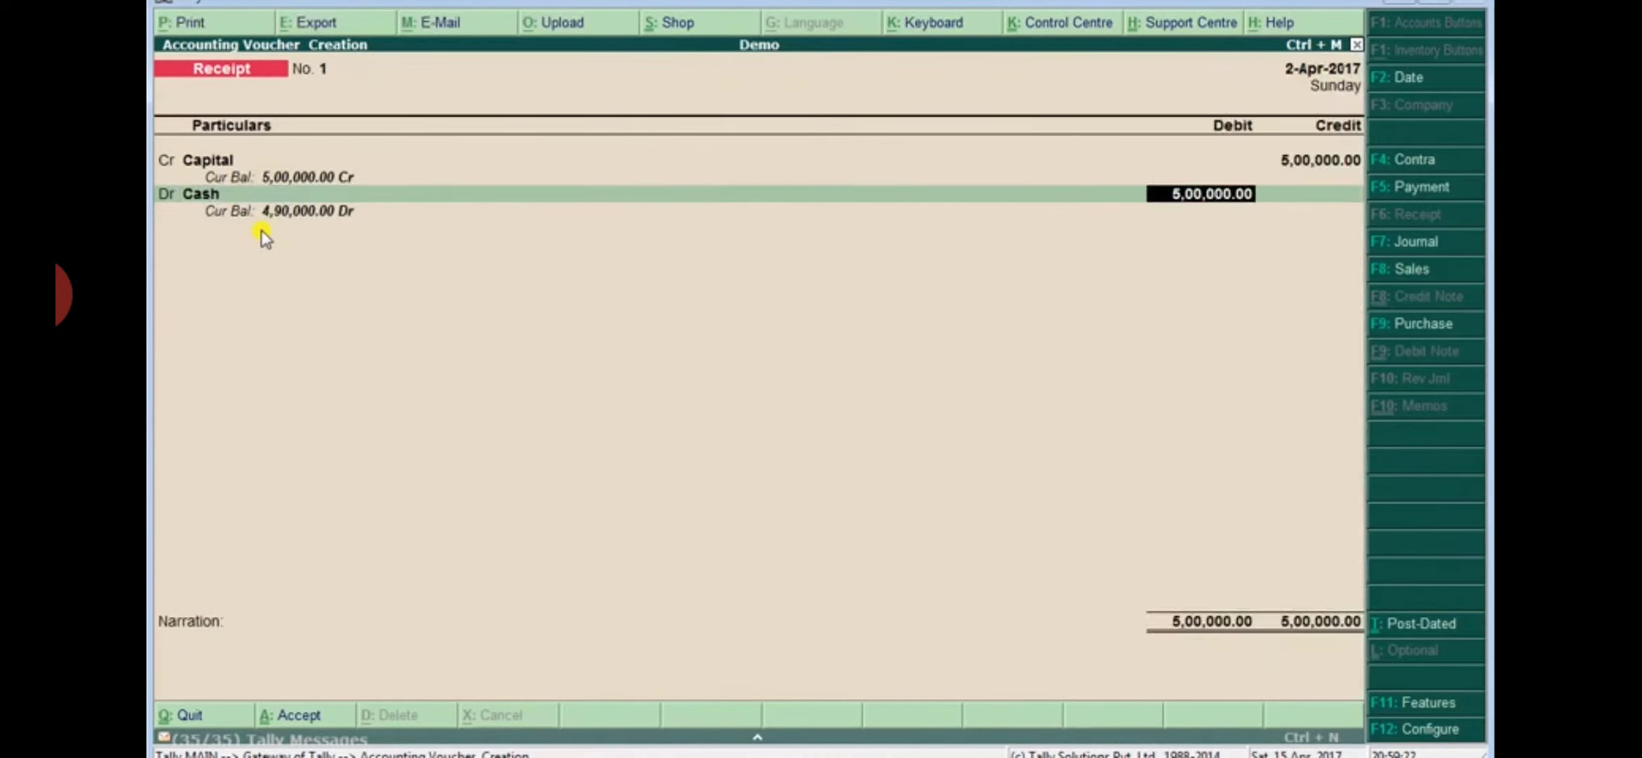
pyautogui.press('Return')
pyautogui.press('Return')
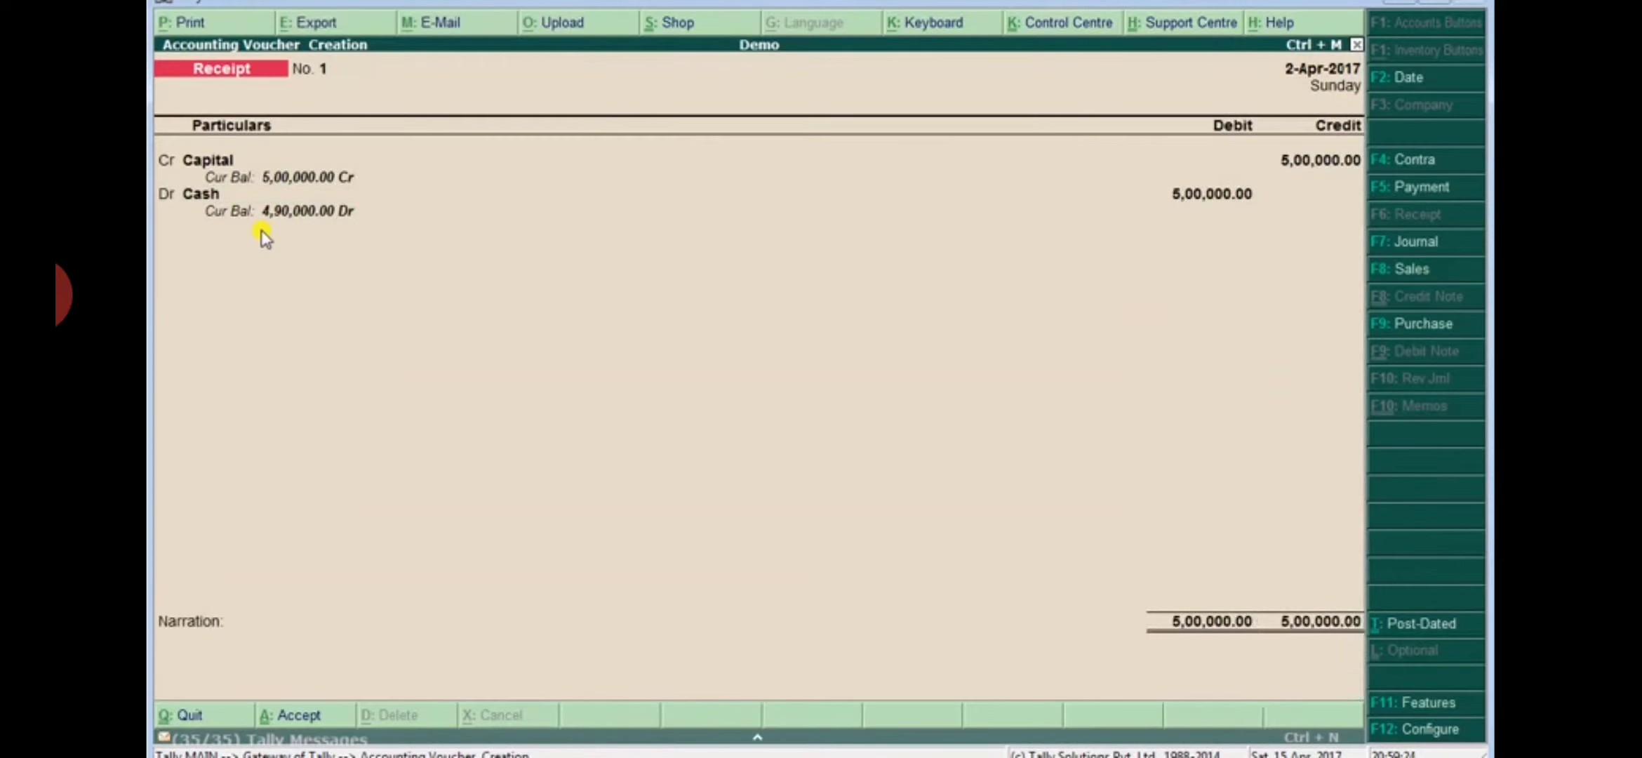
pyautogui.press('Return')
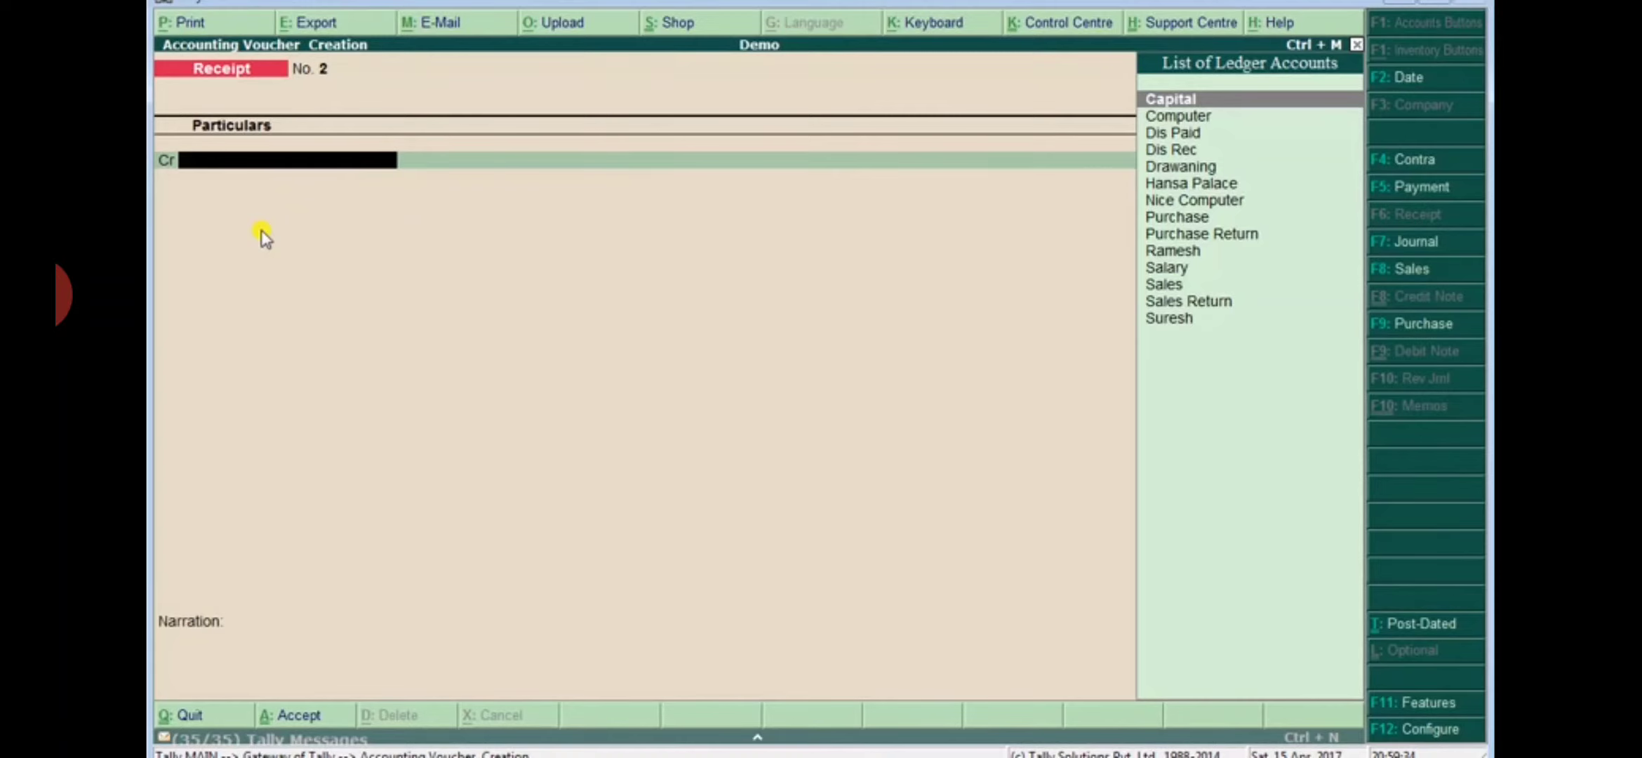
# Step: Credit the Sales ledger with 10000 in the new receipt voucher
pyautogui.write('S')
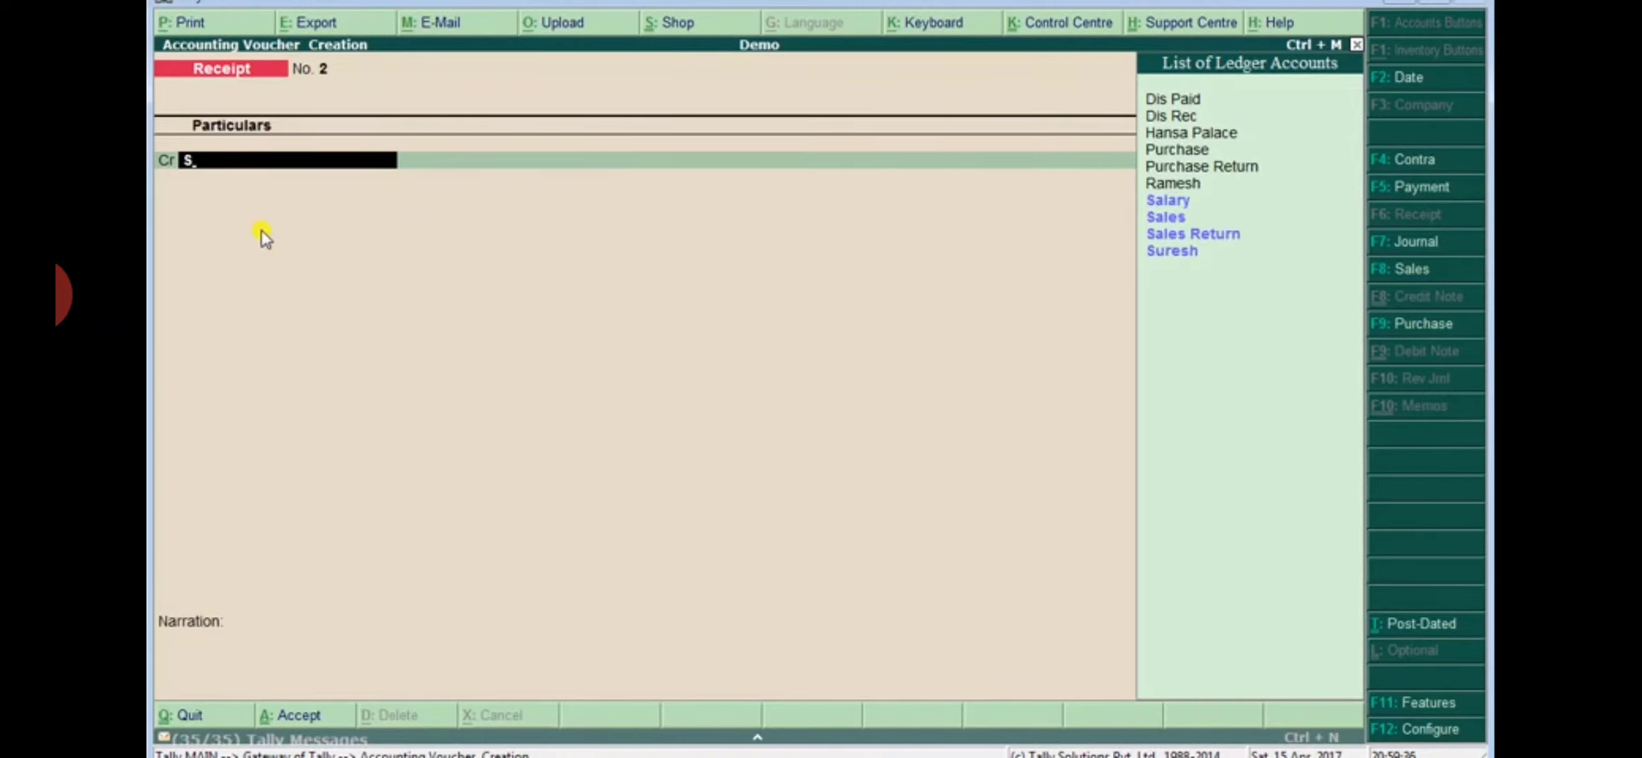
pyautogui.press('Down')
pyautogui.press('Down')
pyautogui.press('Return')
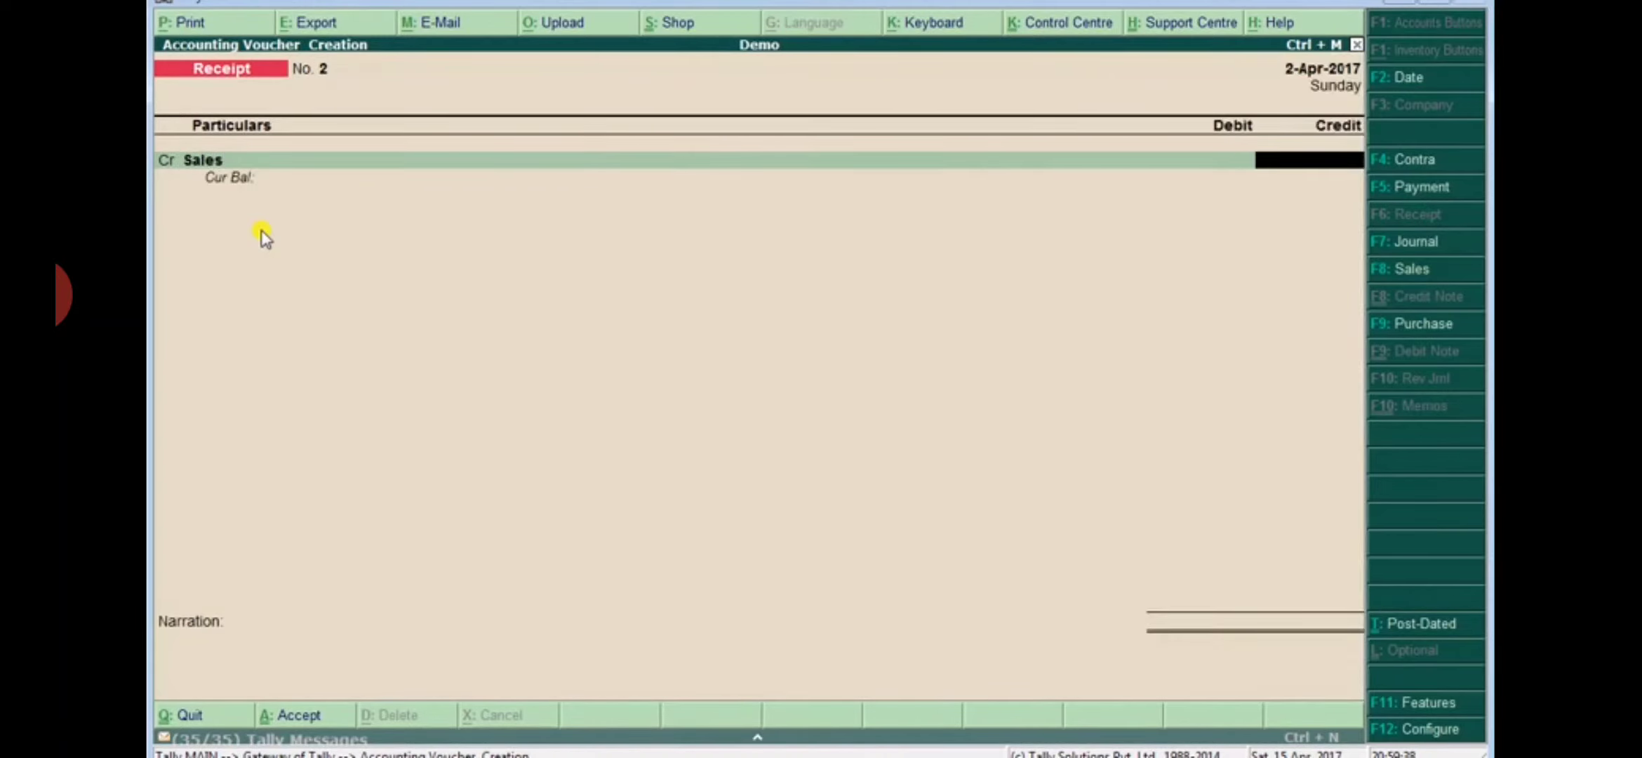
pyautogui.write('10000')
pyautogui.press('Return')
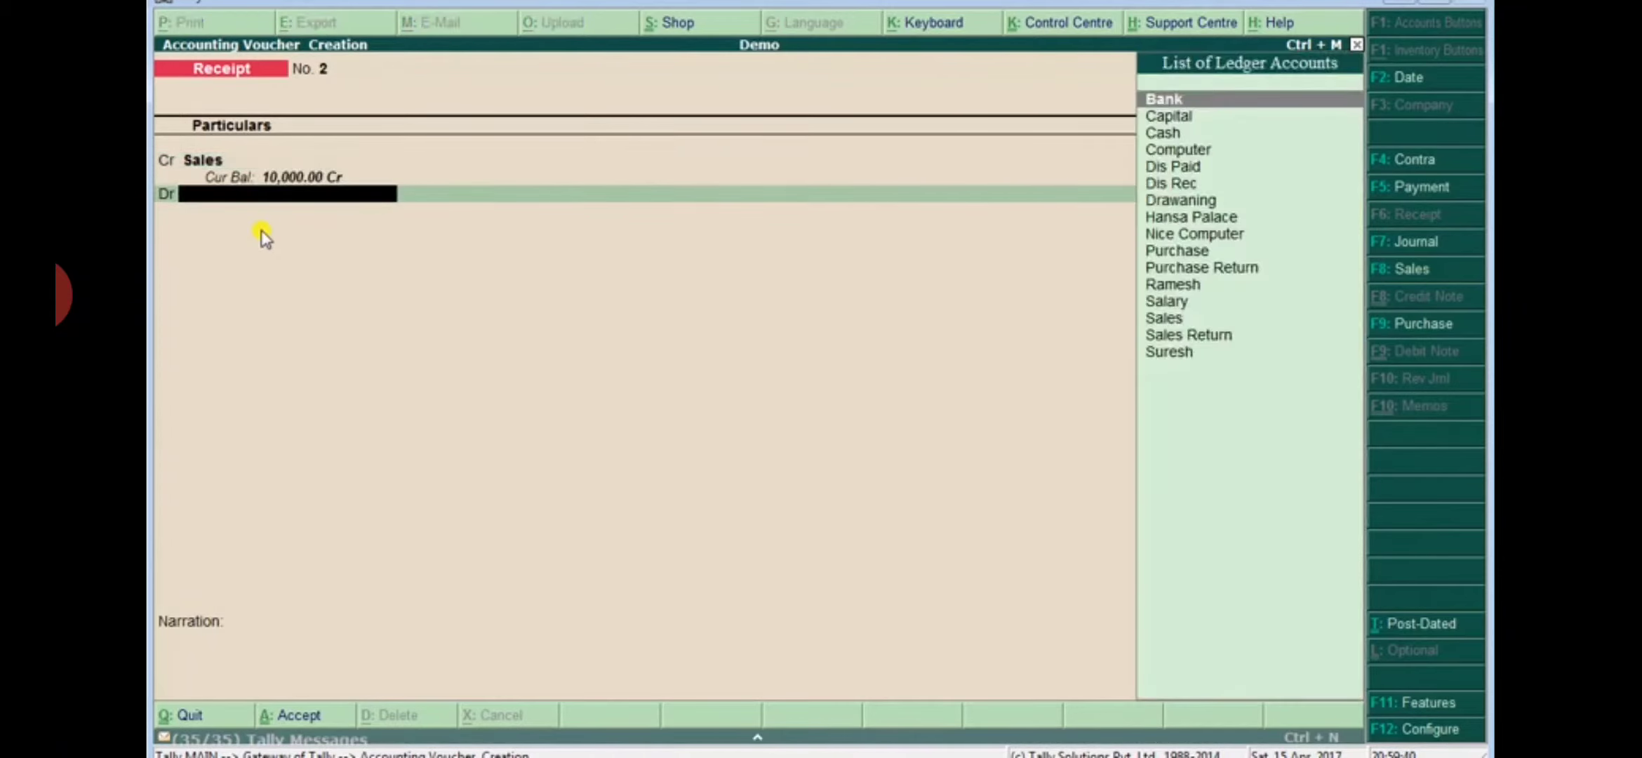
pyautogui.write('Cas')
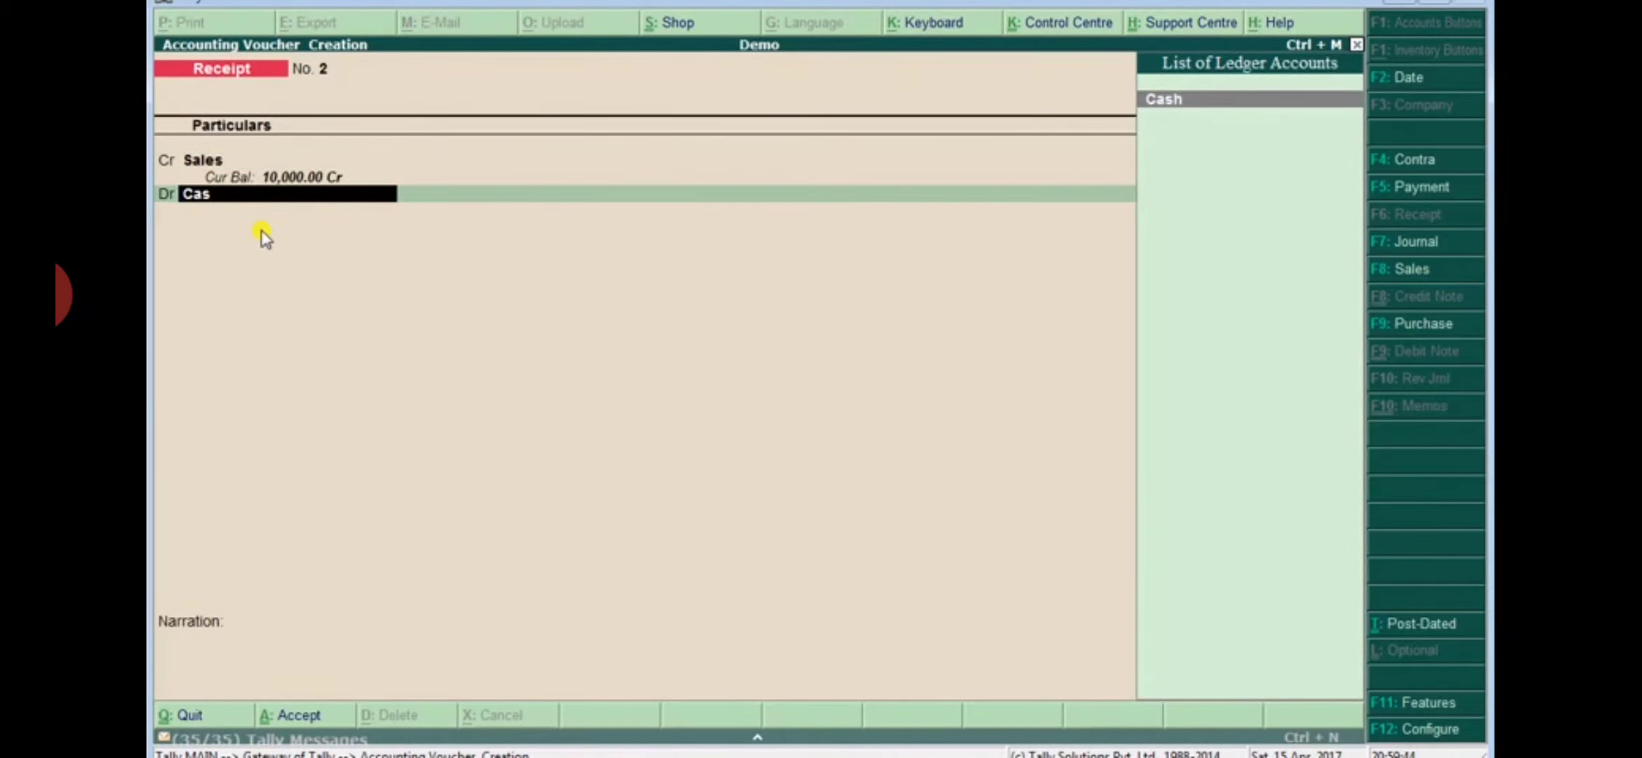
pyautogui.press('BackSpace')
pyautogui.press('BackSpace')
pyautogui.press('BackSpace')
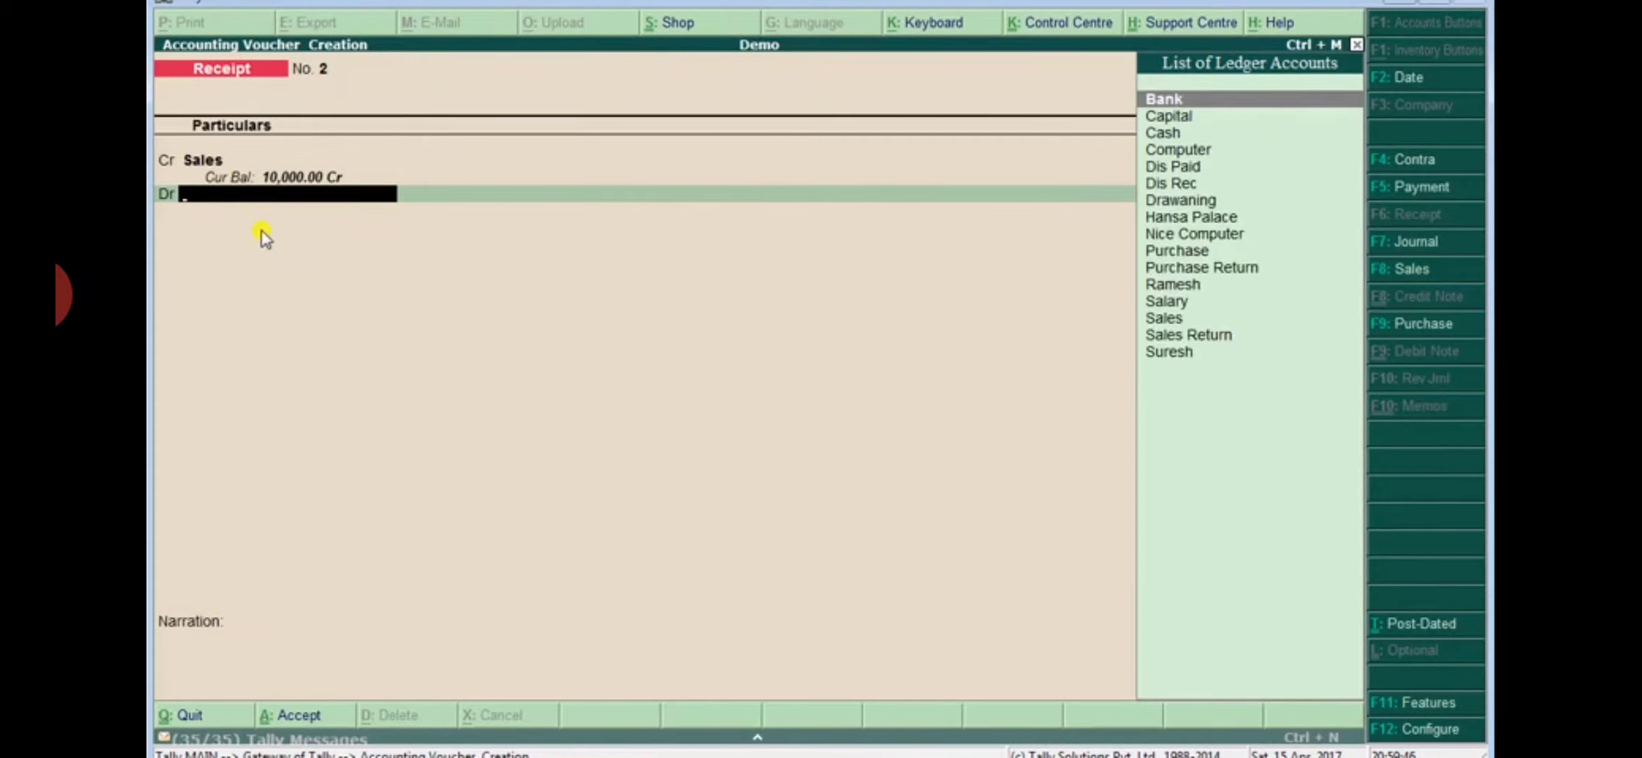
# Step: Debit the Bank ledger with 10,000.00, keep the default Cheque/DD allocation, and save the sales receipt voucher without a narration
pyautogui.press('Return')
pyautogui.press('Return')
pyautogui.press('Return')
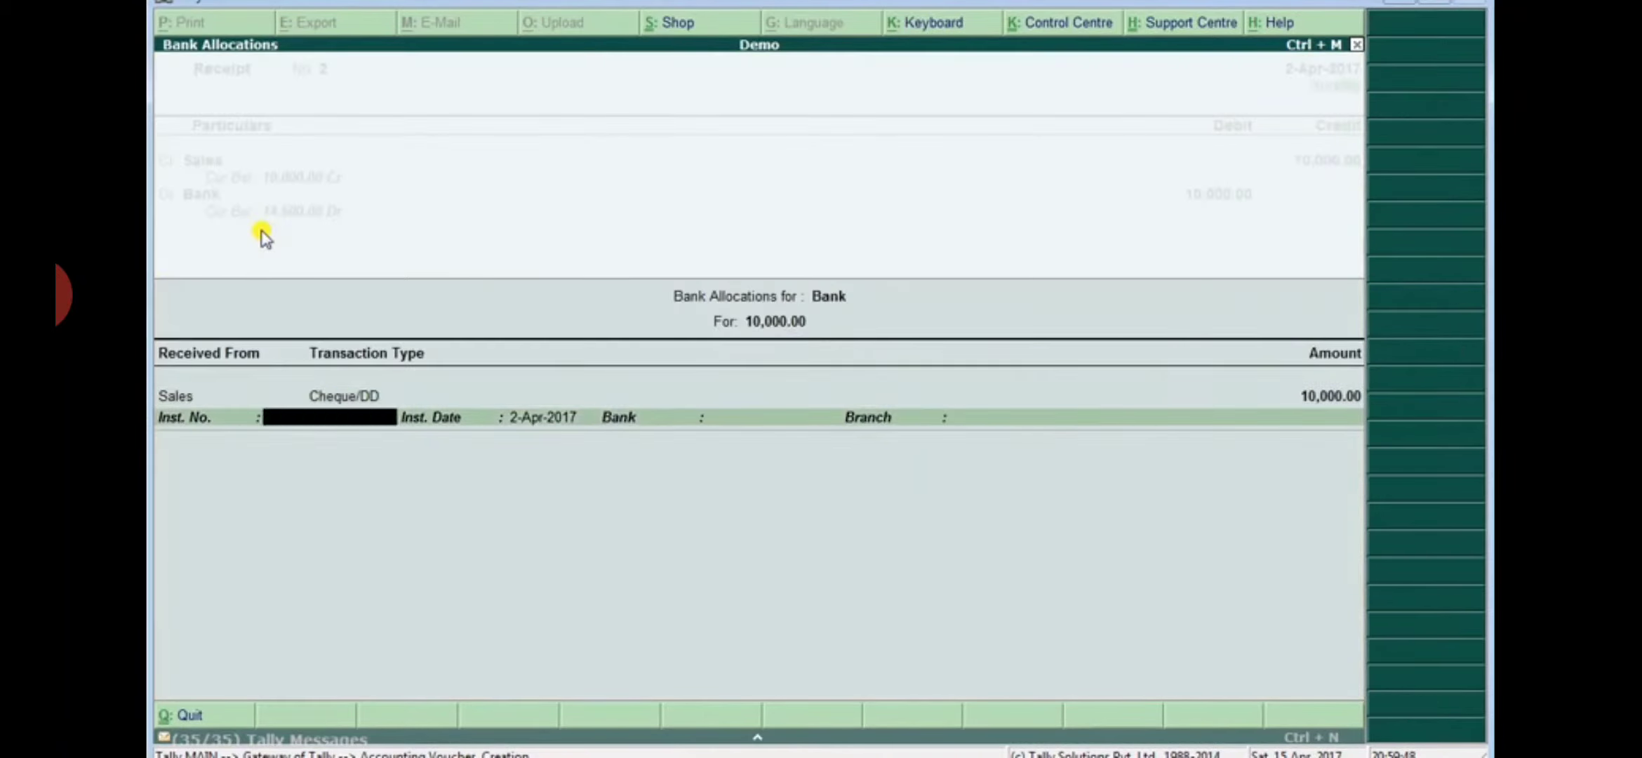
pyautogui.press('Return')
pyautogui.press('Return')
pyautogui.press('Return')
pyautogui.press('Return')
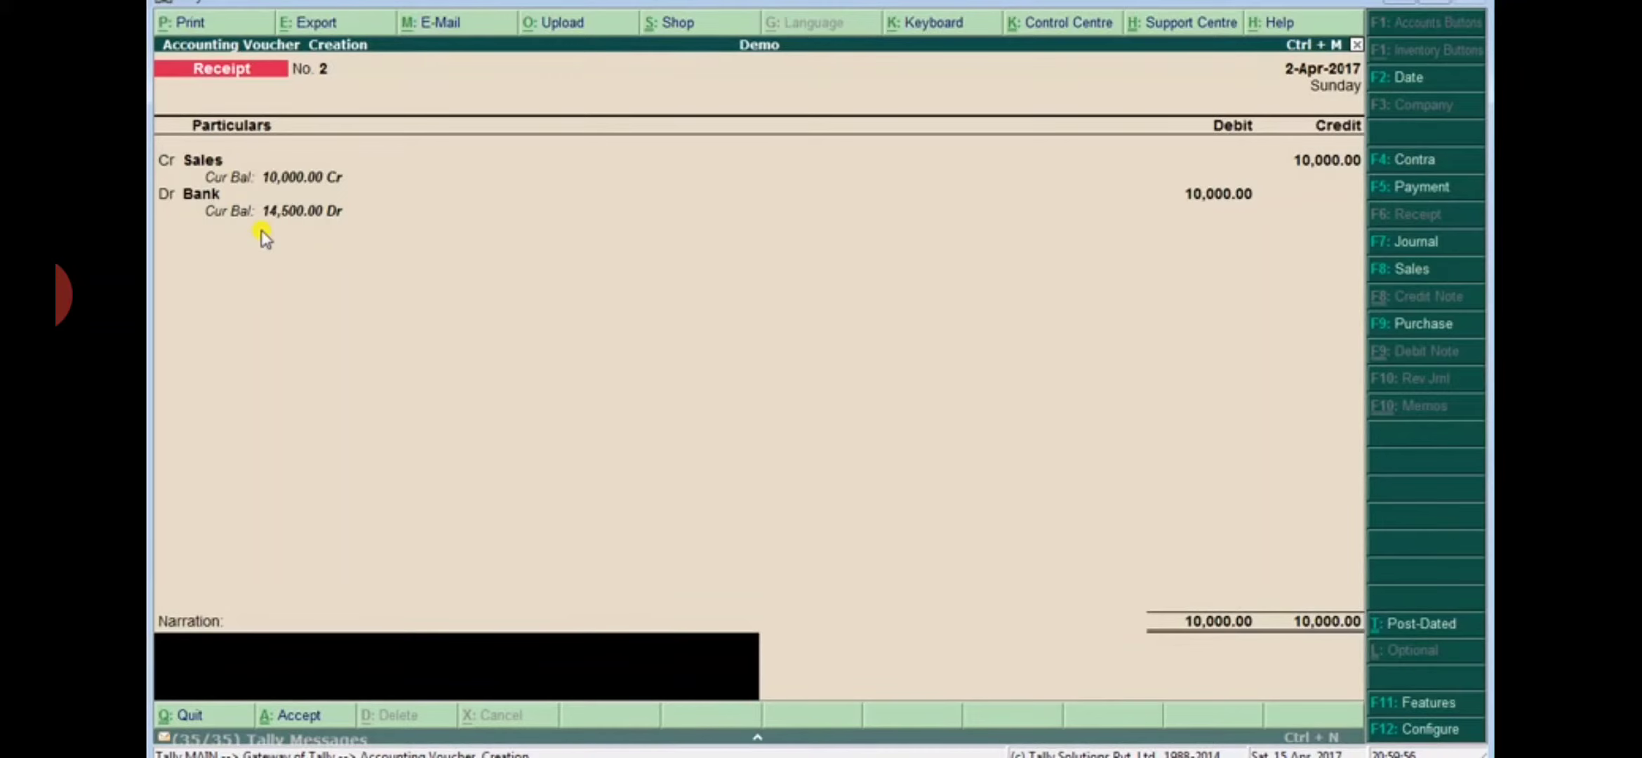
pyautogui.press('Return')
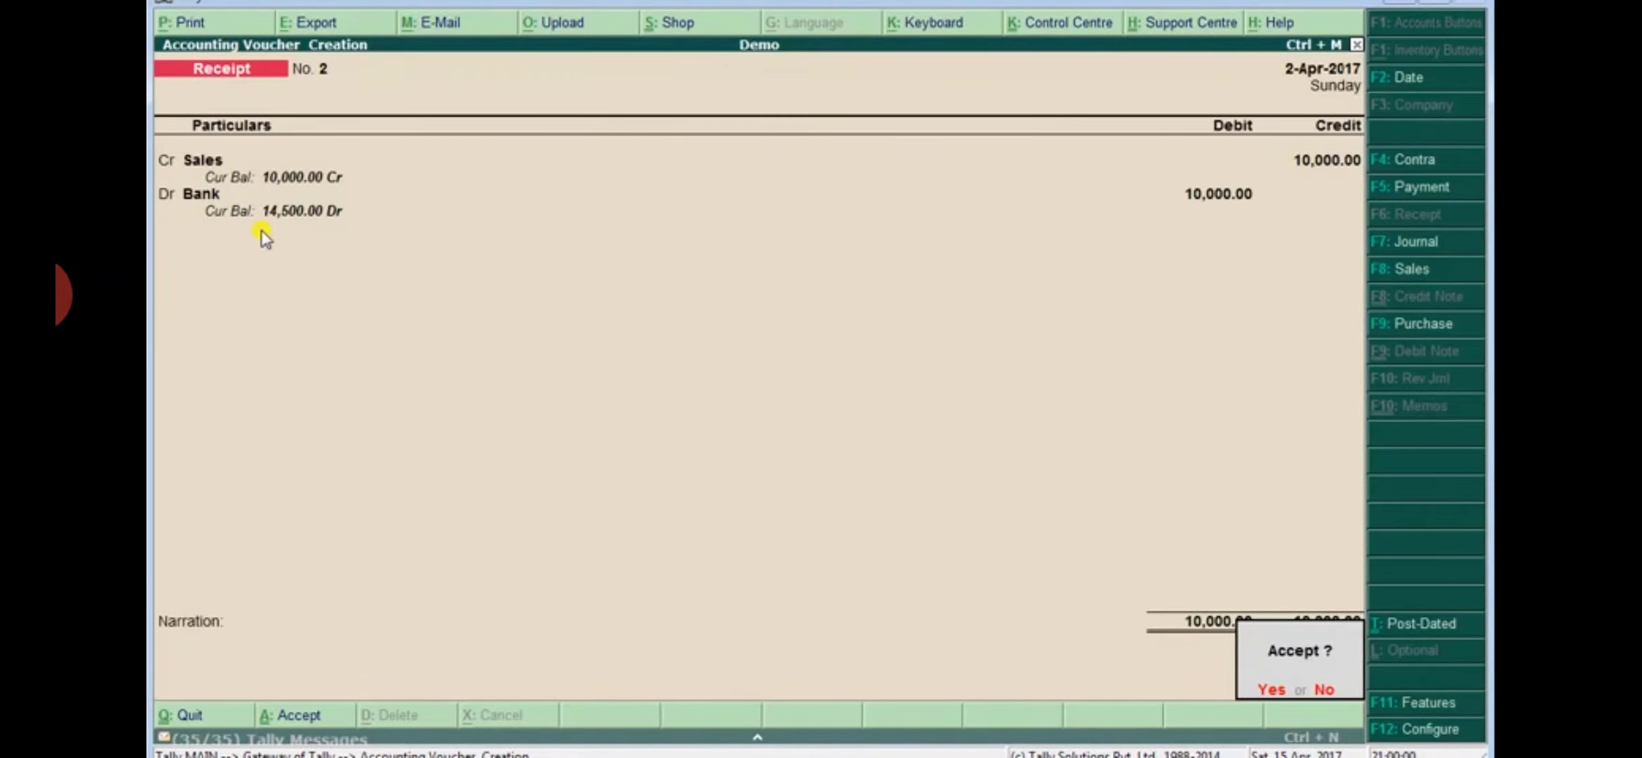
pyautogui.press('Return')
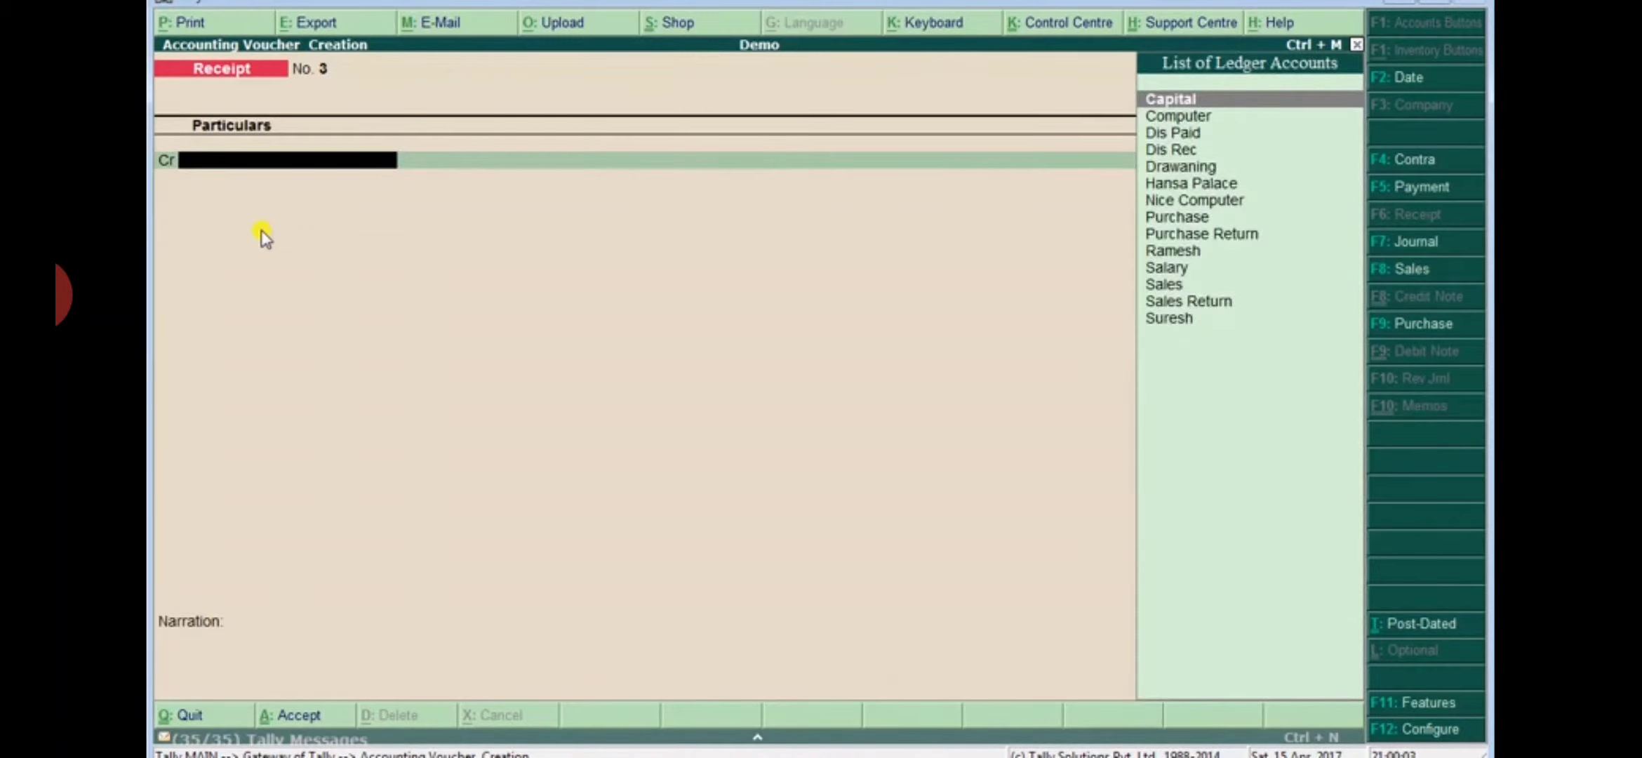
# Step: Start a journal voucher
pyautogui.press('F7')
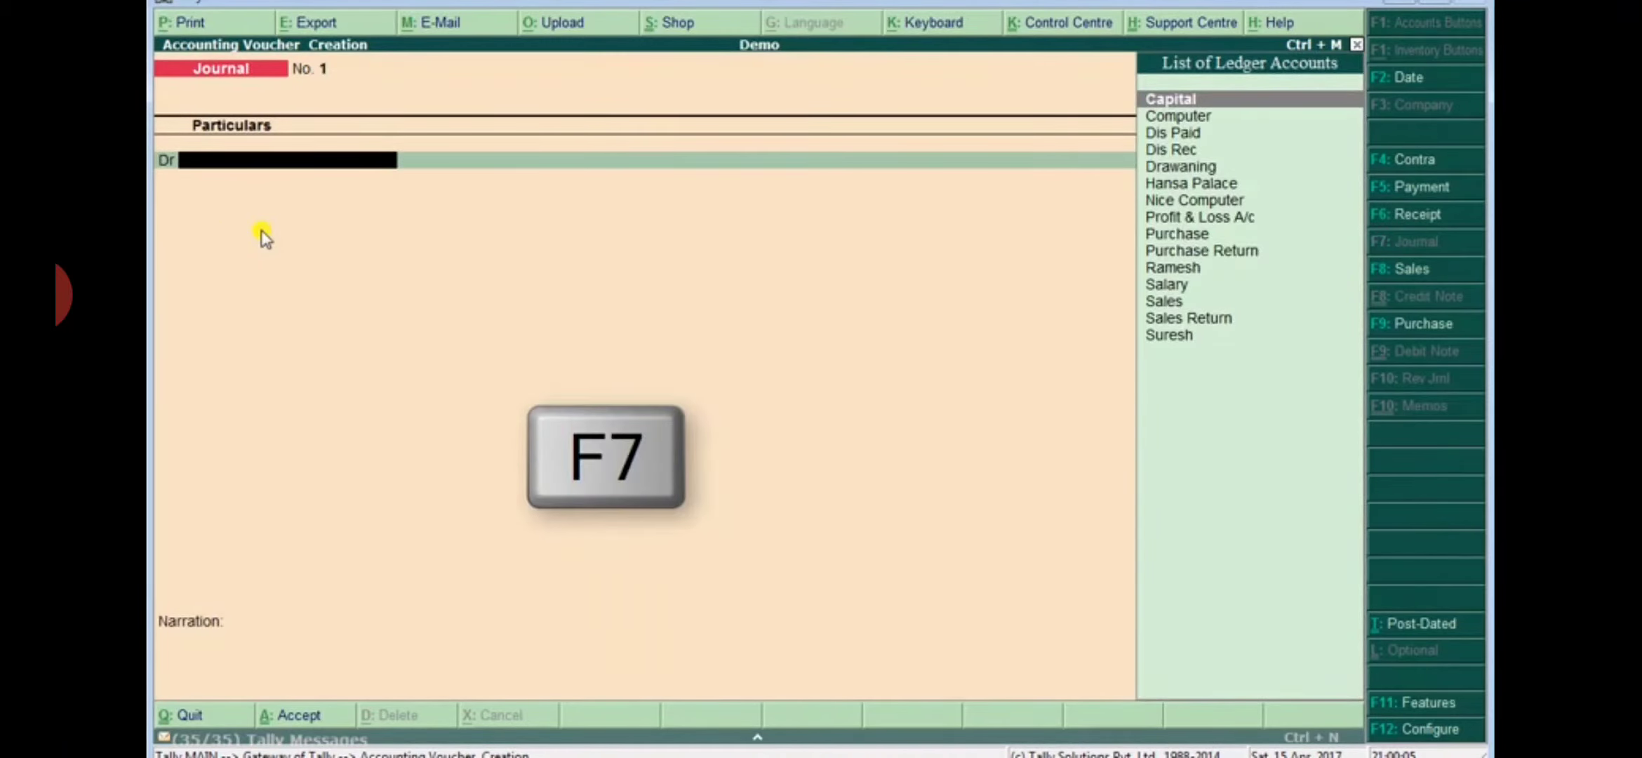